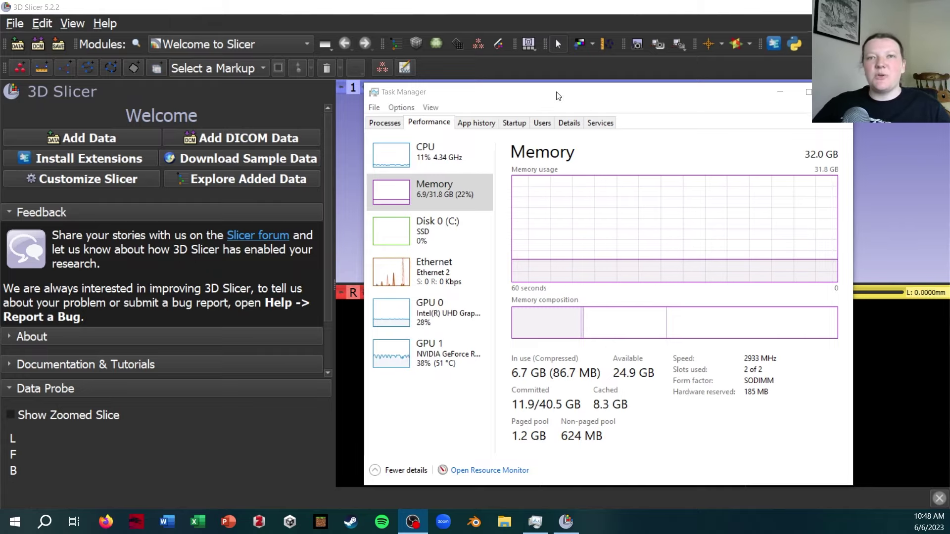
Add the slice image LimnocyonAMNH13138_Part1 Y_0000.tif from the LimnocyonAMNH13138_Part1 folder to the data to load.
{"action": "left_click_drag", "start_coordinate": [557, 94], "coordinate": [609, 91]}
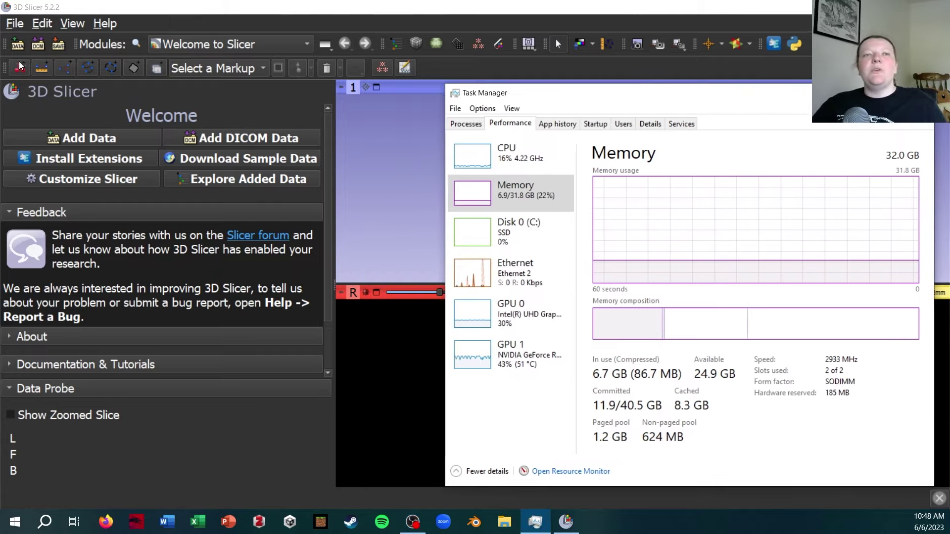
{"action": "left_click", "coordinate": [19, 49]}
{"action": "left_click", "coordinate": [19, 49]}
{"action": "left_click", "coordinate": [429, 147]}
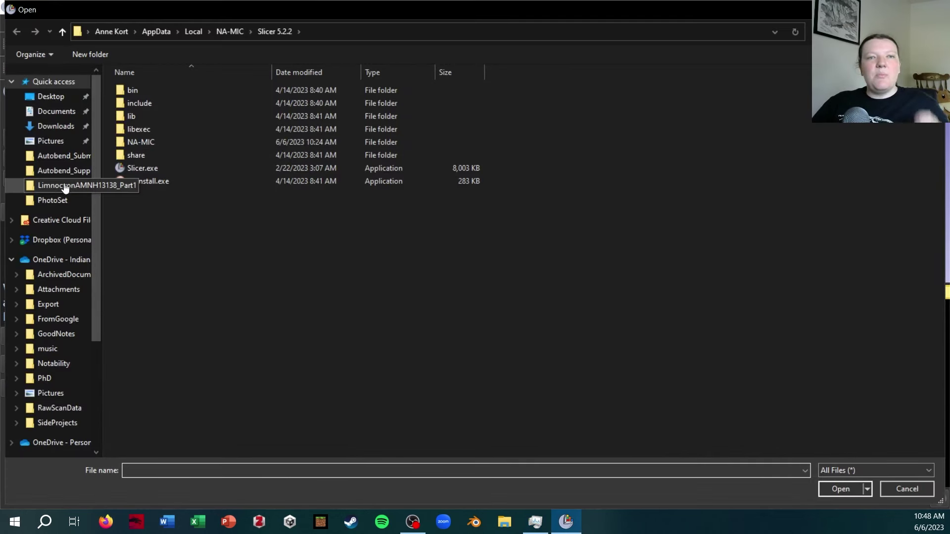
{"action": "left_click", "coordinate": [69, 186]}
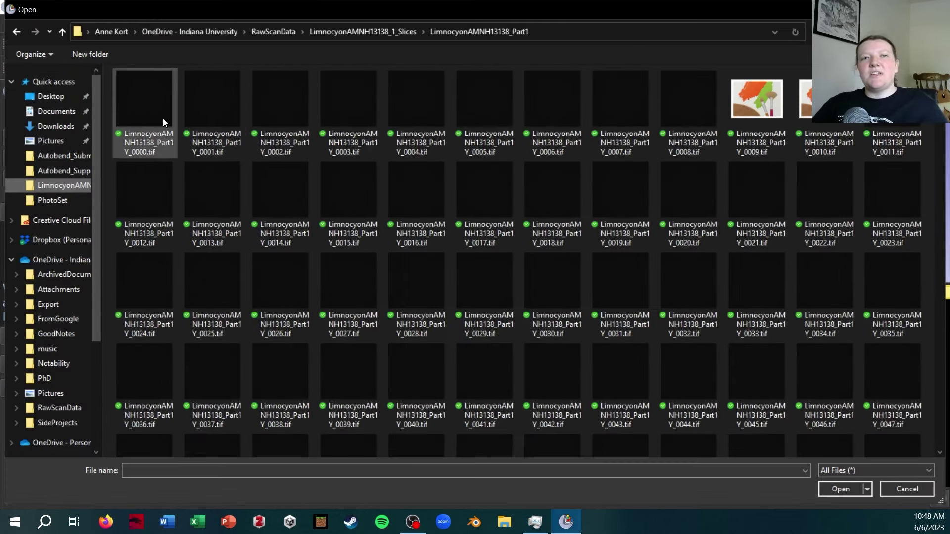
{"action": "double_click", "coordinate": [152, 93]}
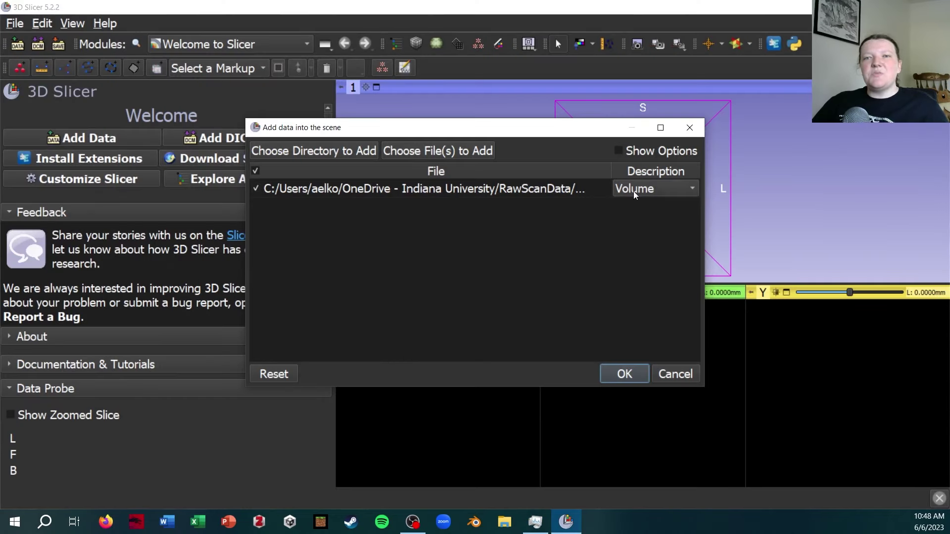
Show the loading options and load the whole slice stack as a volume with Single File turned off.
{"action": "left_click", "coordinate": [659, 151]}
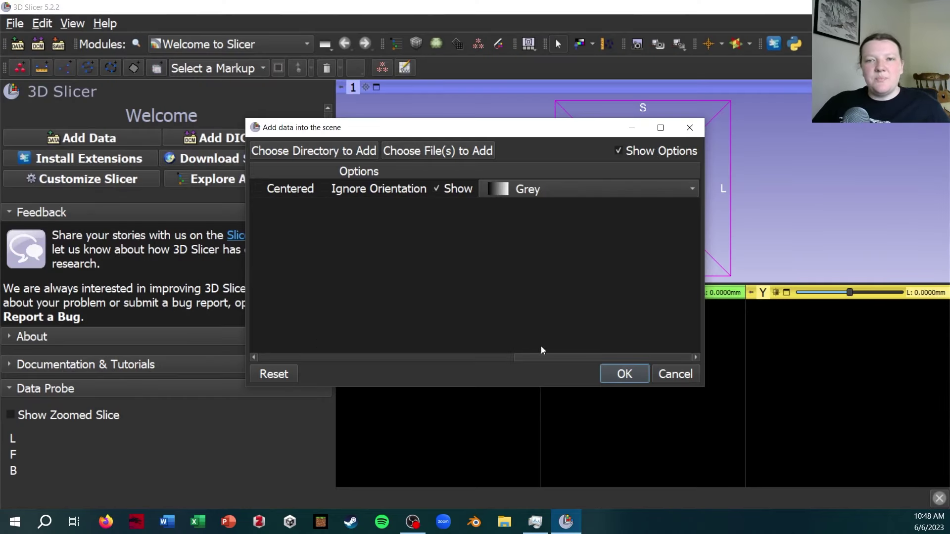
{"action": "left_click_drag", "start_coordinate": [627, 357], "coordinate": [534, 346]}
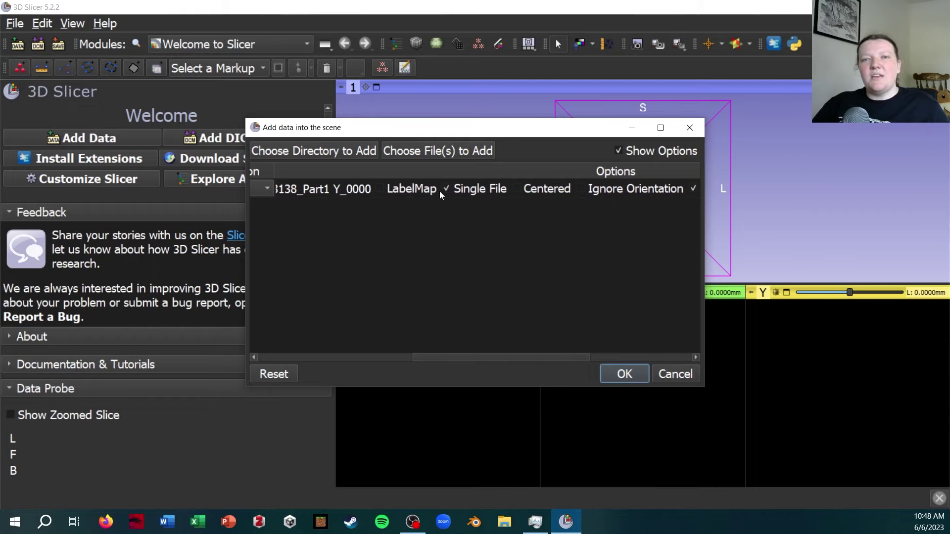
{"action": "left_click", "coordinate": [625, 375]}
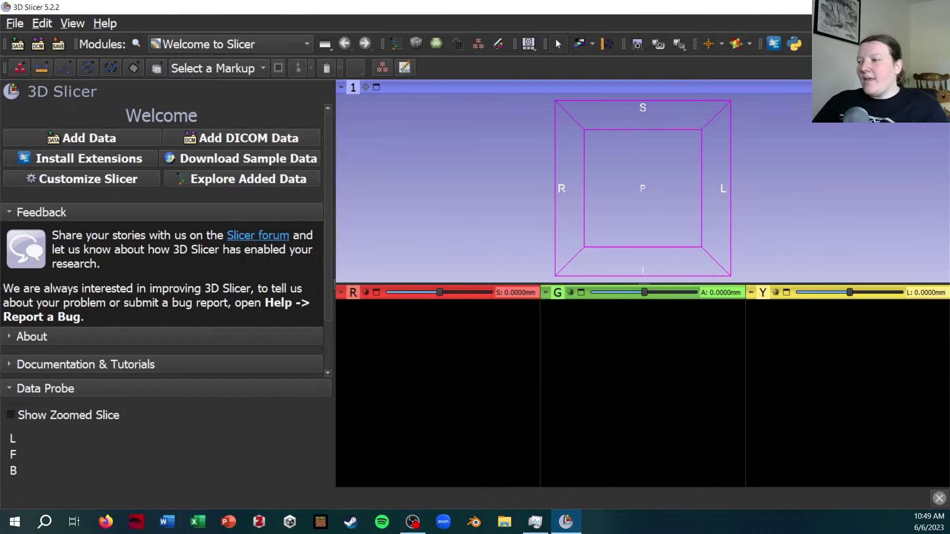
Switch to Task Manager to check the memory usage during volume loading, and return to 3D Slicer.
{"action": "key", "text": "alt+Tab"}
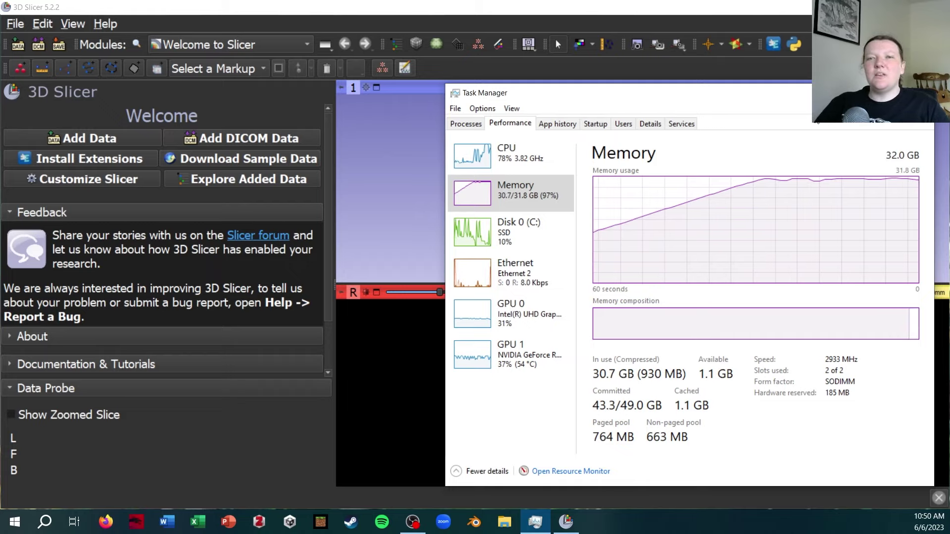
{"action": "left_click_drag", "start_coordinate": [681, 101], "coordinate": [200, 95]}
{"action": "left_click", "coordinate": [622, 147]}
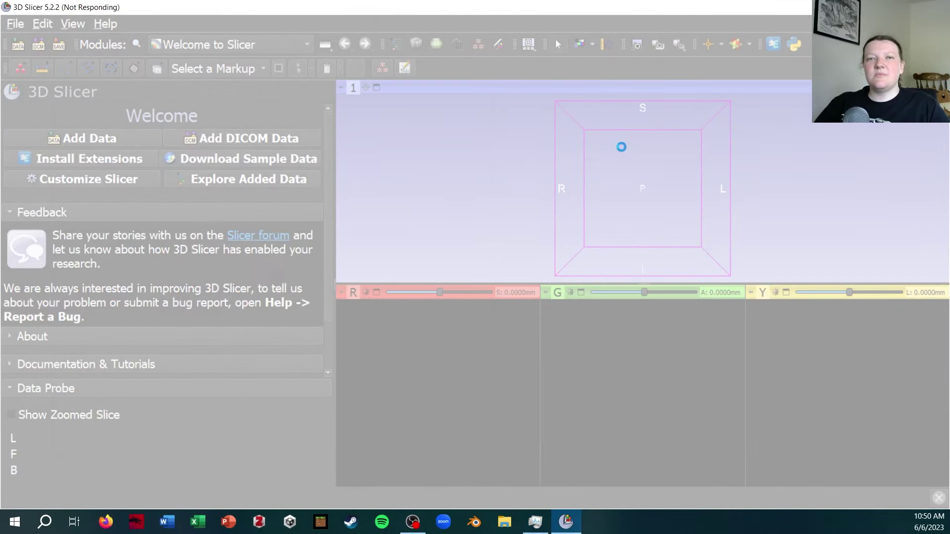
{"action": "left_click", "coordinate": [535, 522]}
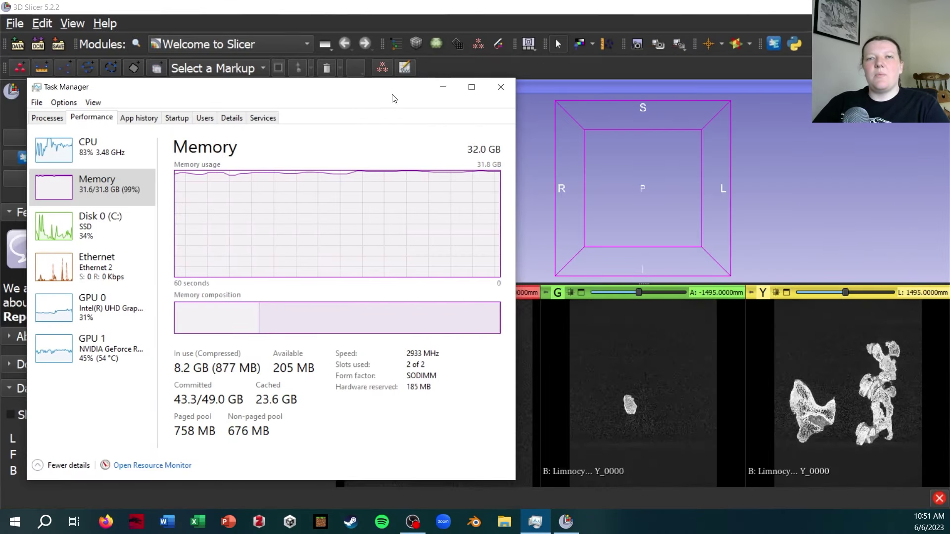
{"action": "left_click_drag", "start_coordinate": [381, 102], "coordinate": [886, 106]}
{"action": "left_click", "coordinate": [438, 225]}
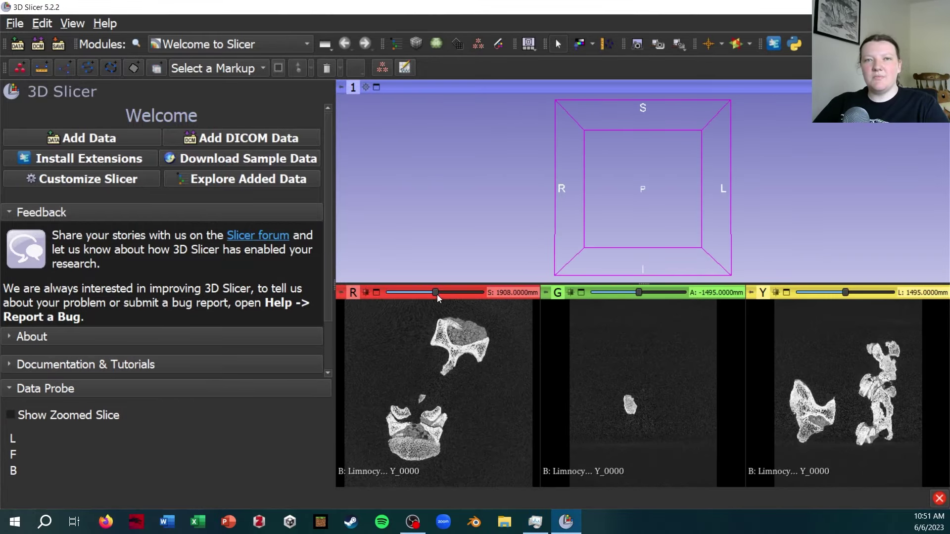
Browse the loaded volume's axial slices to about S 1690 mm in the red view.
{"action": "left_click_drag", "start_coordinate": [436, 295], "coordinate": [430, 297]}
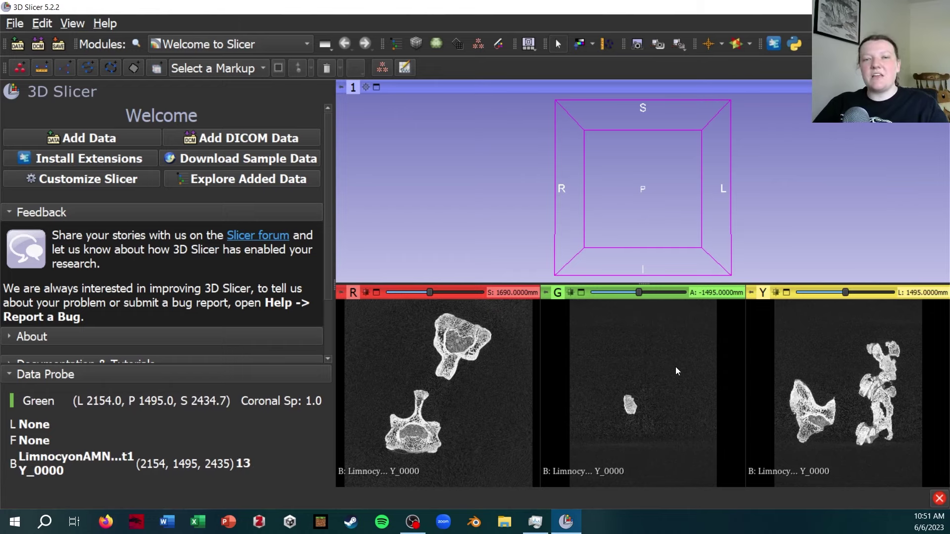
{"action": "left_click", "coordinate": [256, 44]}
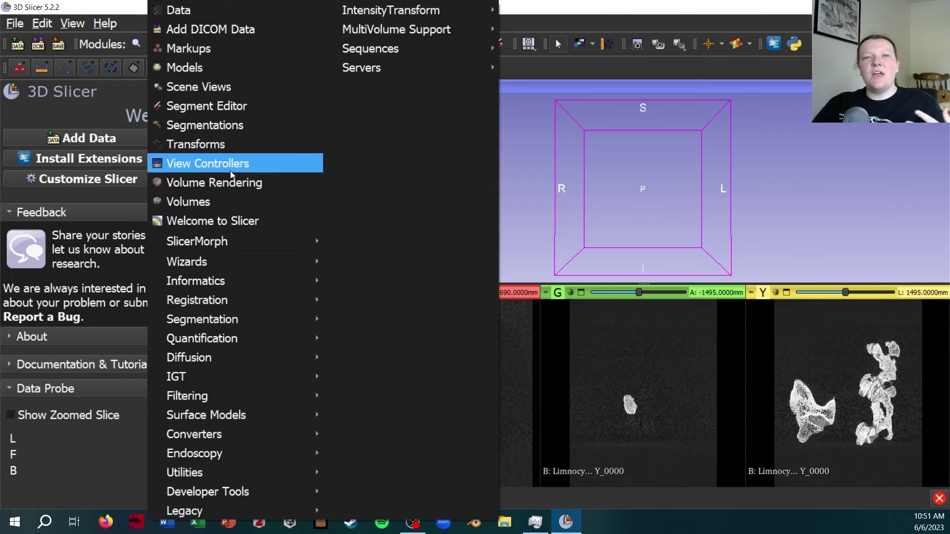
{"action": "key", "text": "Escape"}
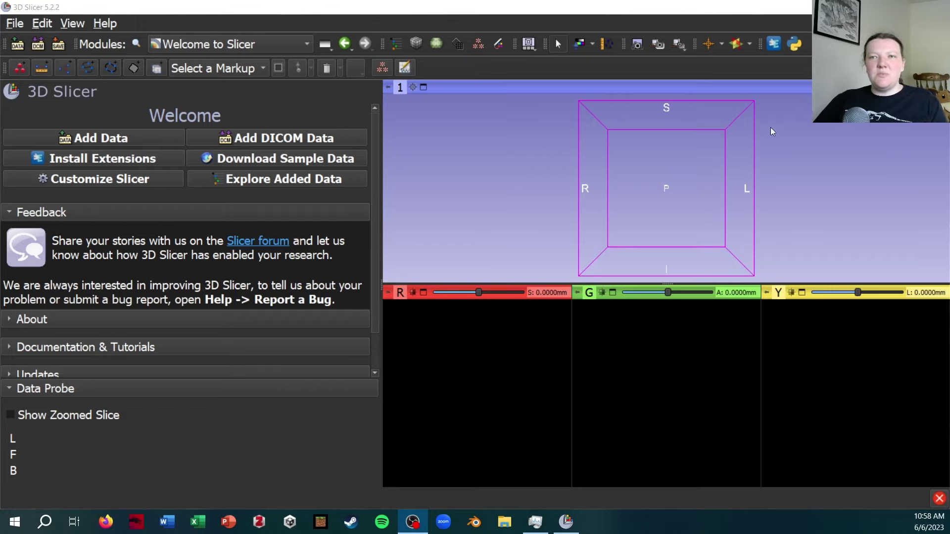
Review the installed extensions in the Extensions Manager and close it.
{"action": "left_click", "coordinate": [772, 44]}
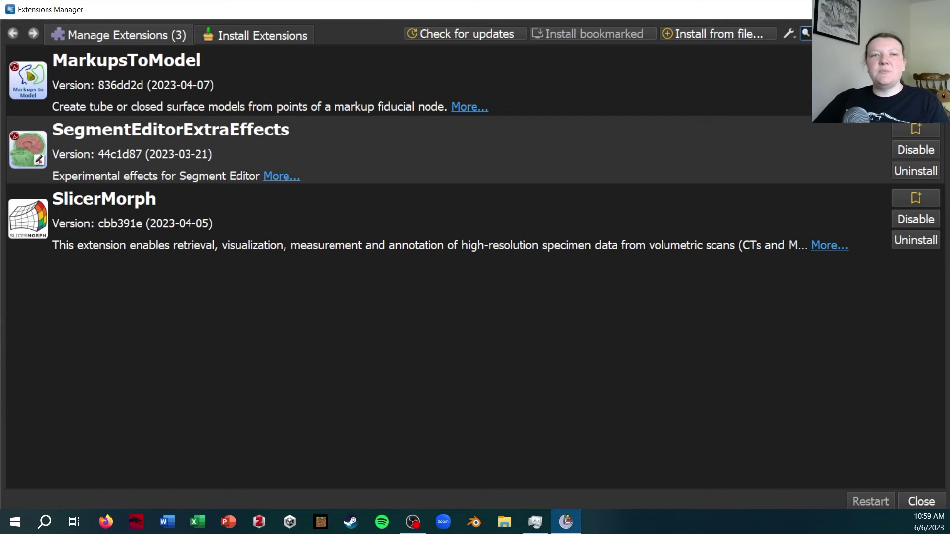
{"action": "left_click", "coordinate": [939, 9]}
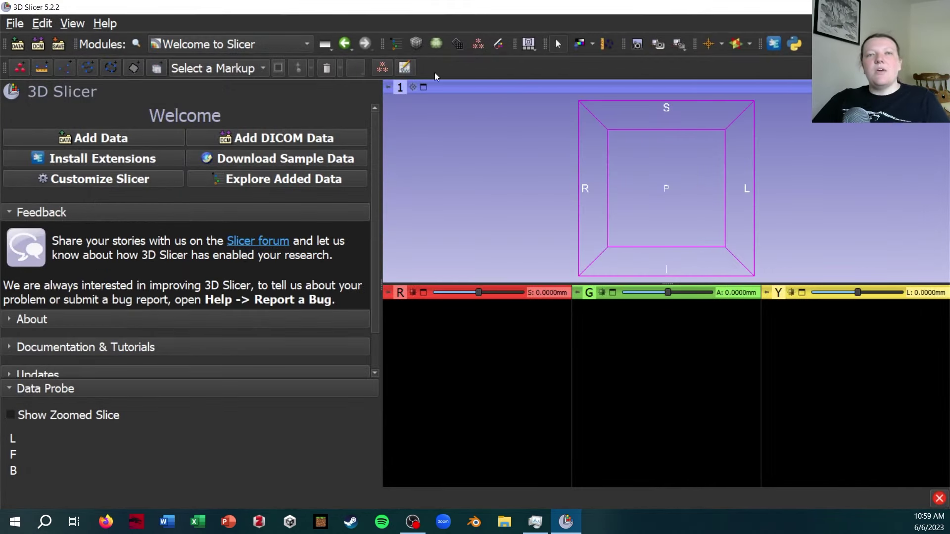
Switch to the ImageStacks module and choose LimnocyonAMNH13138_Part1 Y_0000.tif as the input for the filename pattern.
{"action": "left_click", "coordinate": [230, 44]}
{"action": "left_click", "coordinate": [136, 44]}
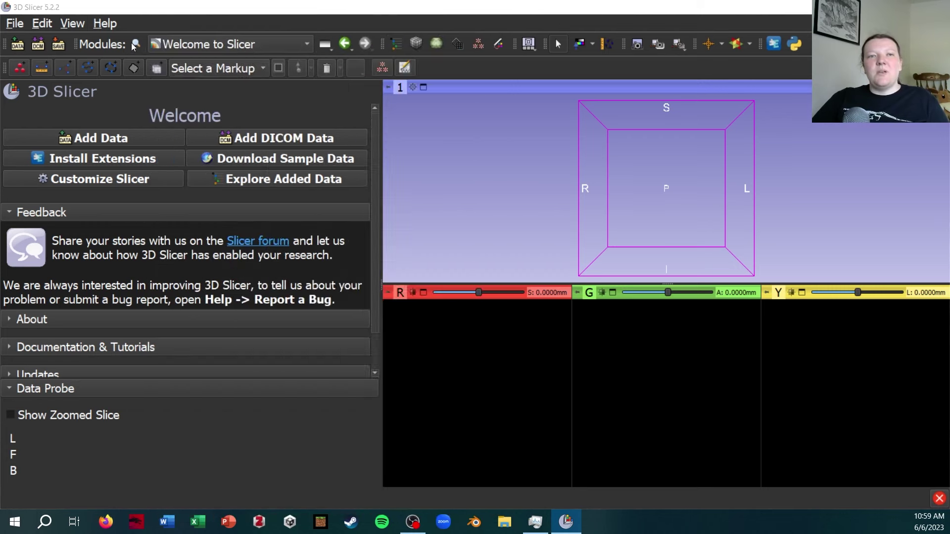
{"action": "left_click", "coordinate": [136, 44]}
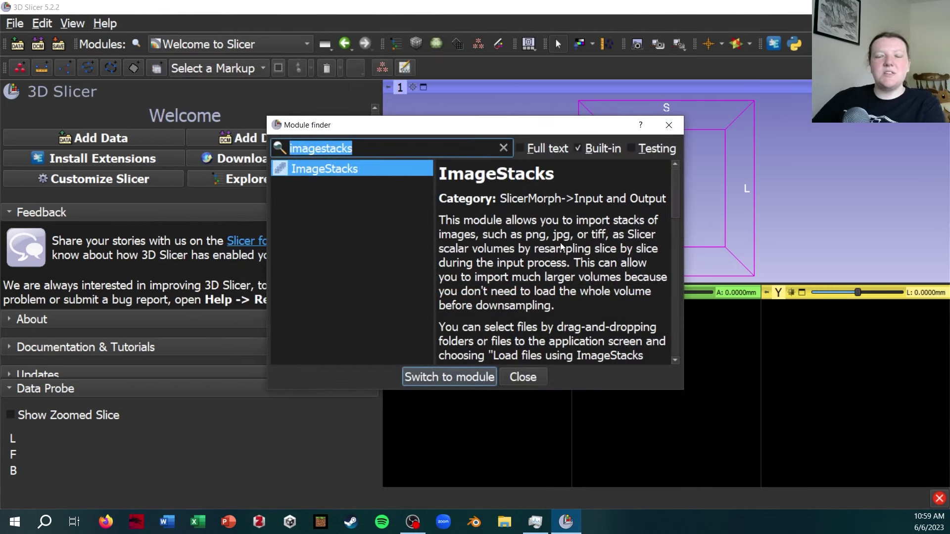
{"action": "double_click", "coordinate": [374, 170]}
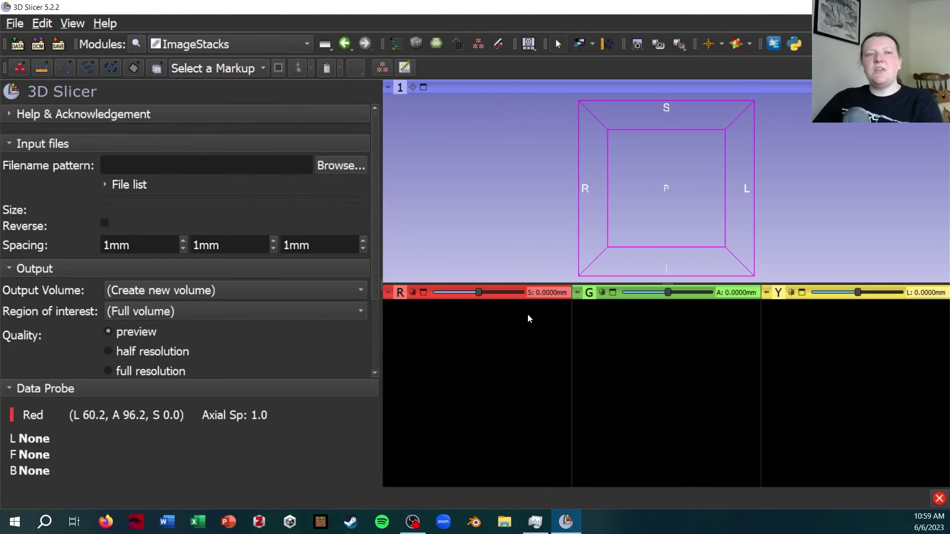
{"action": "left_click", "coordinate": [338, 168]}
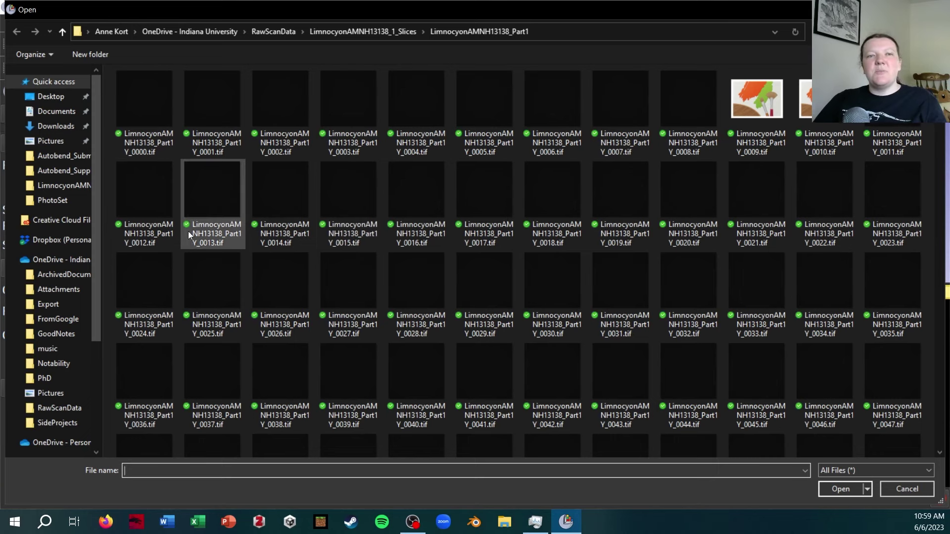
{"action": "double_click", "coordinate": [120, 99]}
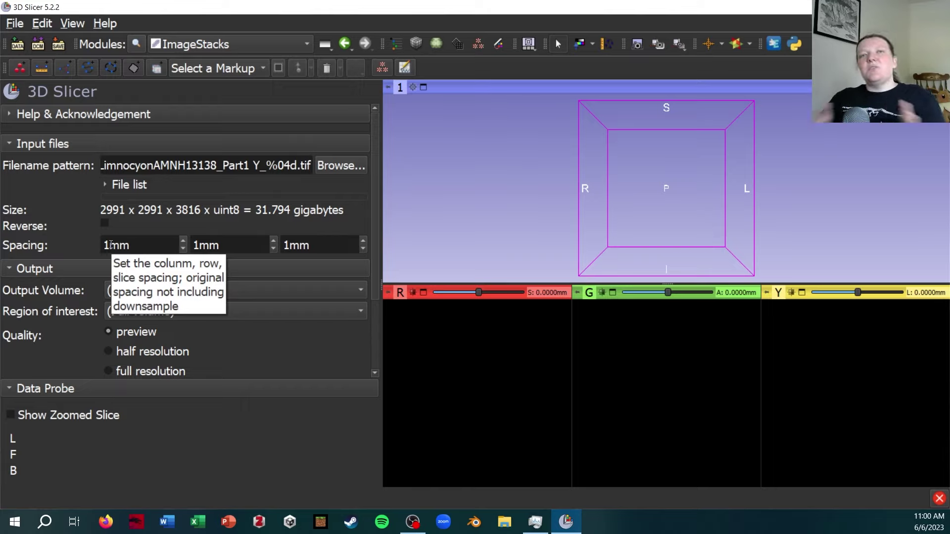
Set the image stack's column, row and slice spacing to 0.0194 mm each.
{"action": "left_click_drag", "start_coordinate": [111, 245], "coordinate": [100, 248]}
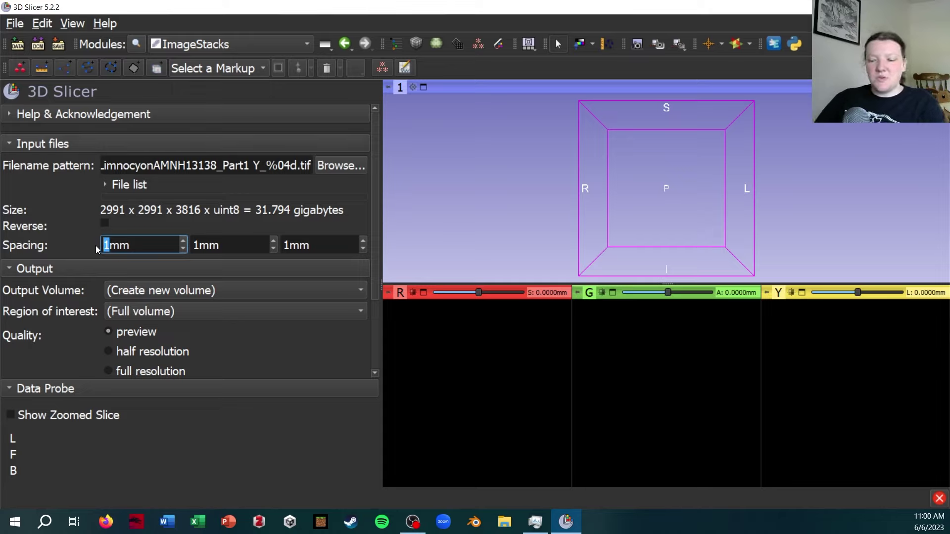
{"action": "type", "text": "0.0"}
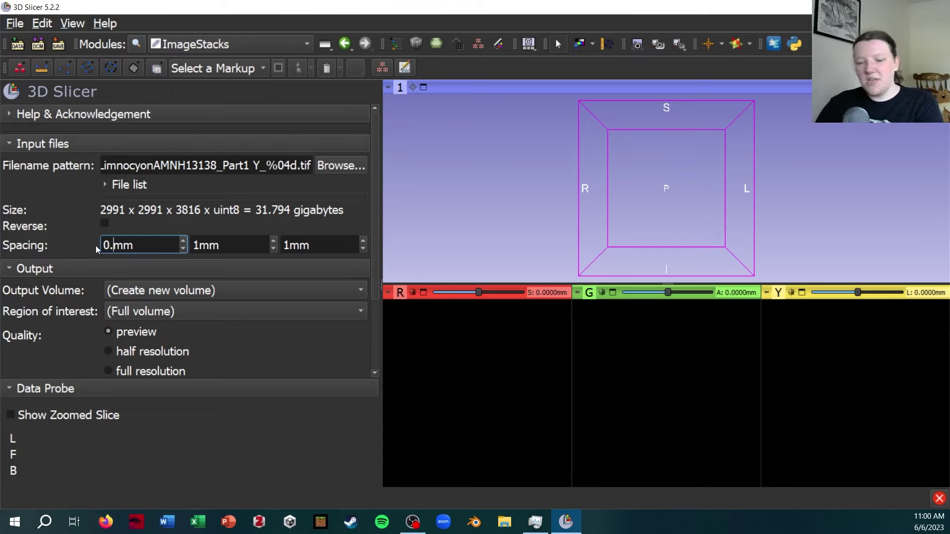
{"action": "type", "text": "194"}
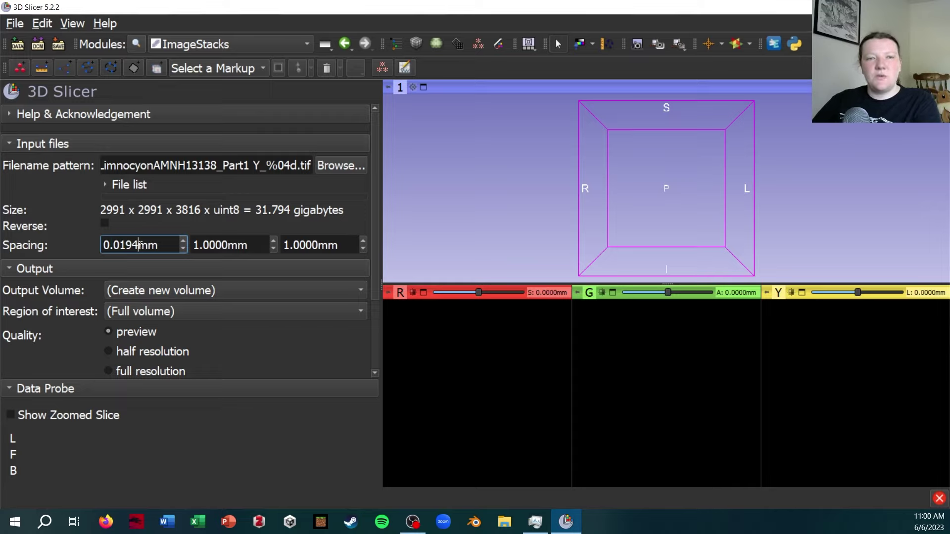
{"action": "key", "text": "ctrl+a"}
{"action": "key", "text": "ctrl+c"}
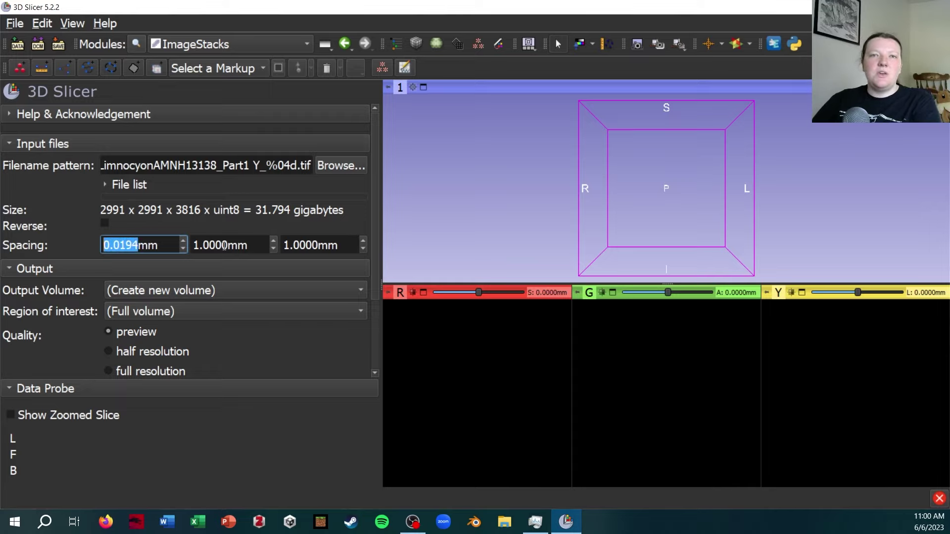
{"action": "left_click", "coordinate": [224, 245]}
{"action": "key", "text": "ctrl+a"}
{"action": "key", "text": "ctrl+v"}
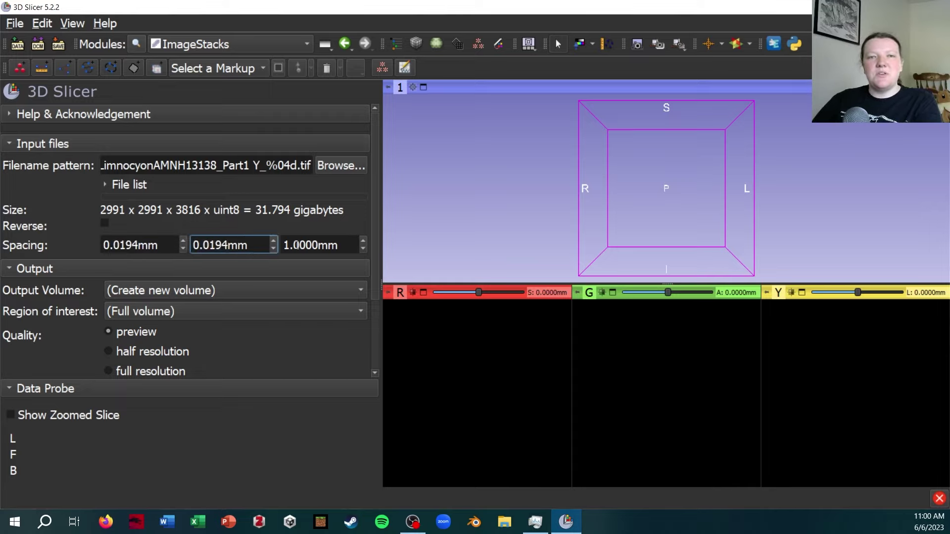
{"action": "left_click", "coordinate": [312, 248]}
{"action": "key", "text": "ctrl+a"}
{"action": "key", "text": "ctrl+v"}
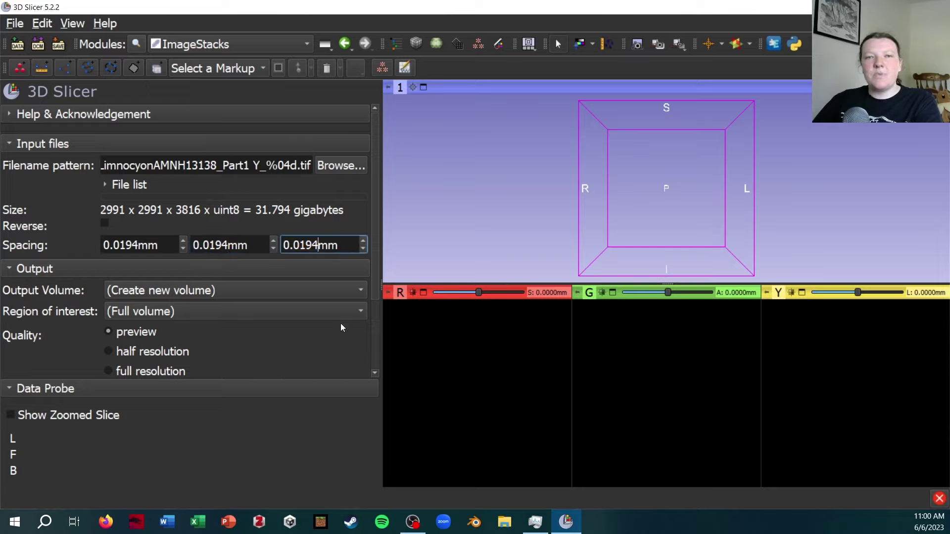
{"action": "left_click_drag", "start_coordinate": [338, 246], "coordinate": [292, 253]}
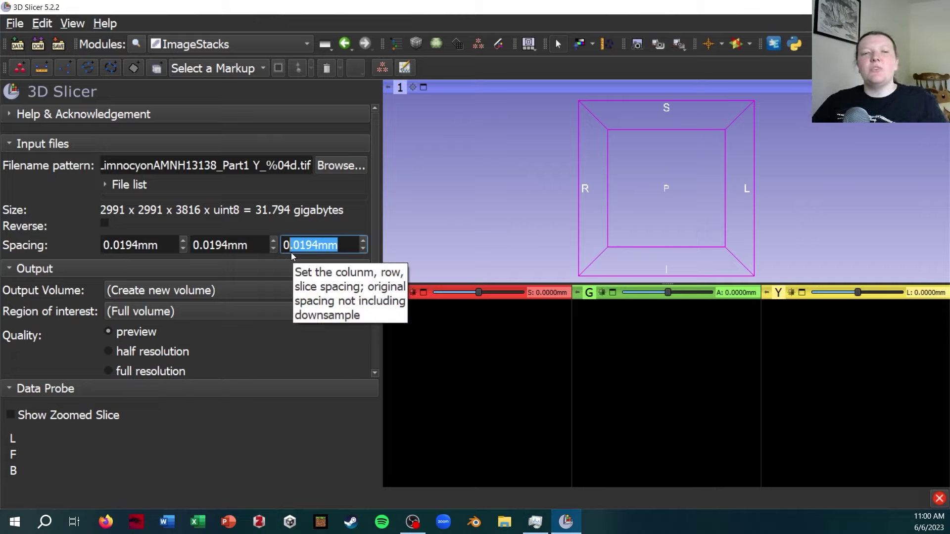
Create a new output volume named LimnoPart1_Preview.
{"action": "scroll", "coordinate": [320, 210], "scroll_direction": "down", "scroll_amount": 1}
{"action": "scroll", "coordinate": [320, 210], "scroll_direction": "down", "scroll_amount": 1}
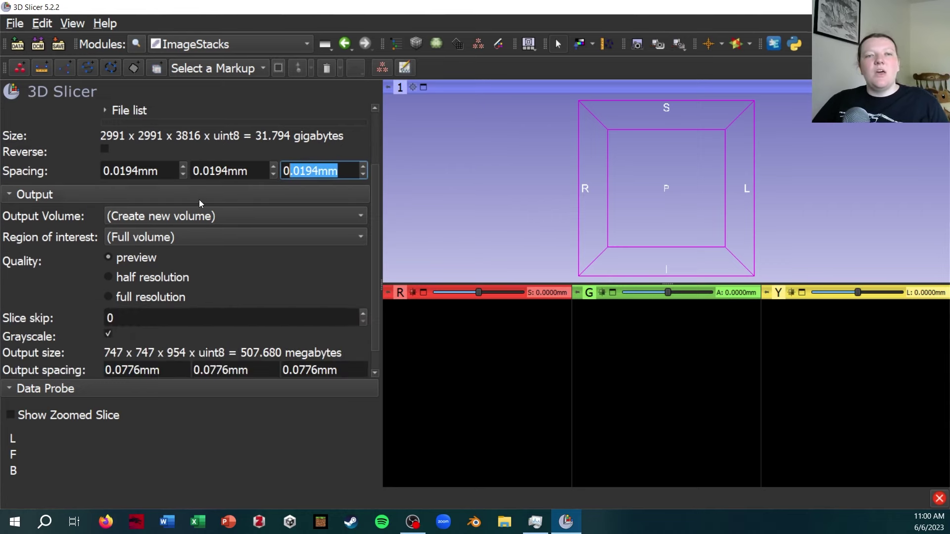
{"action": "left_click", "coordinate": [186, 218]}
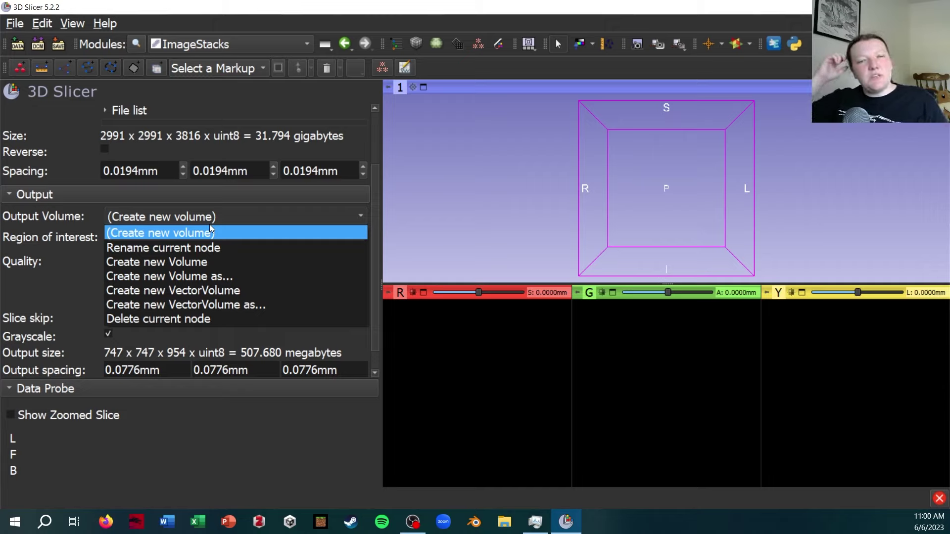
{"action": "left_click", "coordinate": [230, 277]}
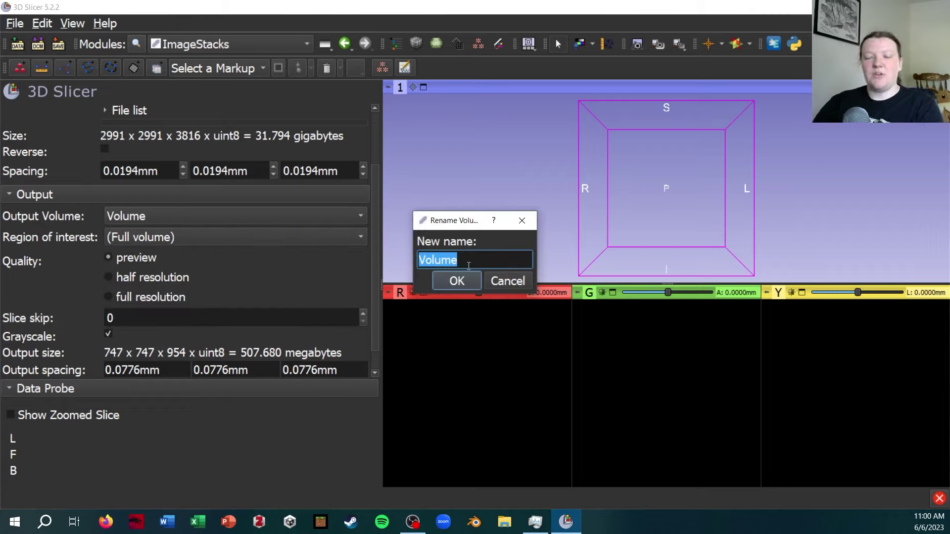
{"action": "type", "text": "LimnoPart1_Preview"}
{"action": "key", "text": "Return"}
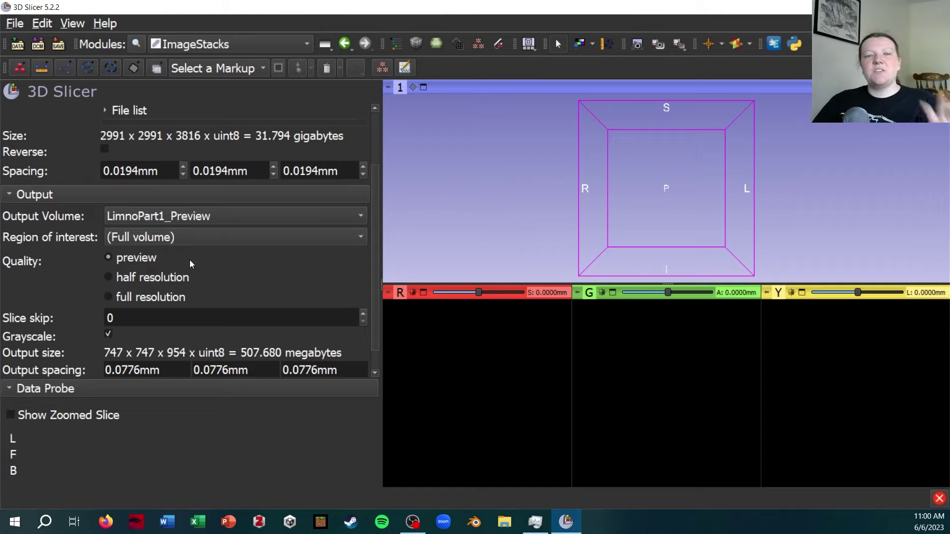
Set the slice skip of the output volume to 1.
{"action": "scroll", "coordinate": [221, 248], "scroll_direction": "down", "scroll_amount": 1}
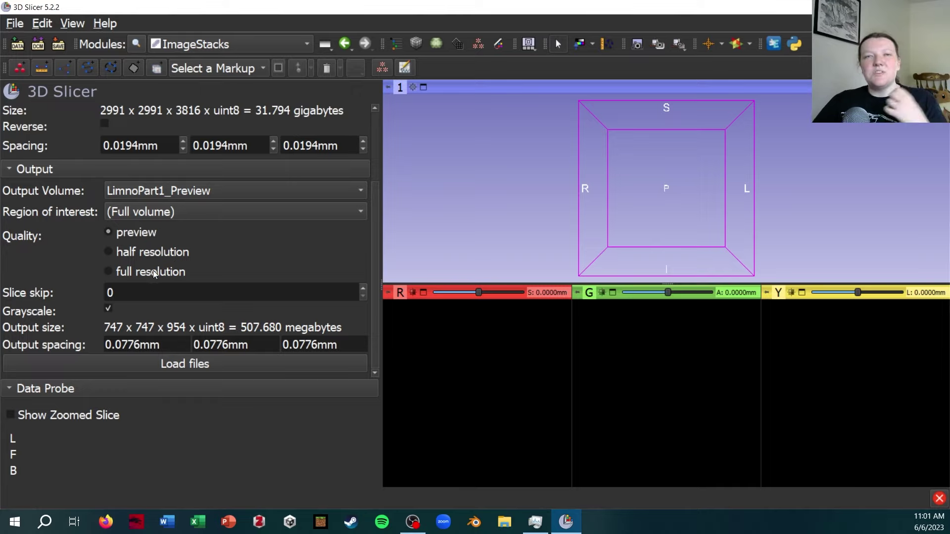
{"action": "double_click", "coordinate": [106, 295]}
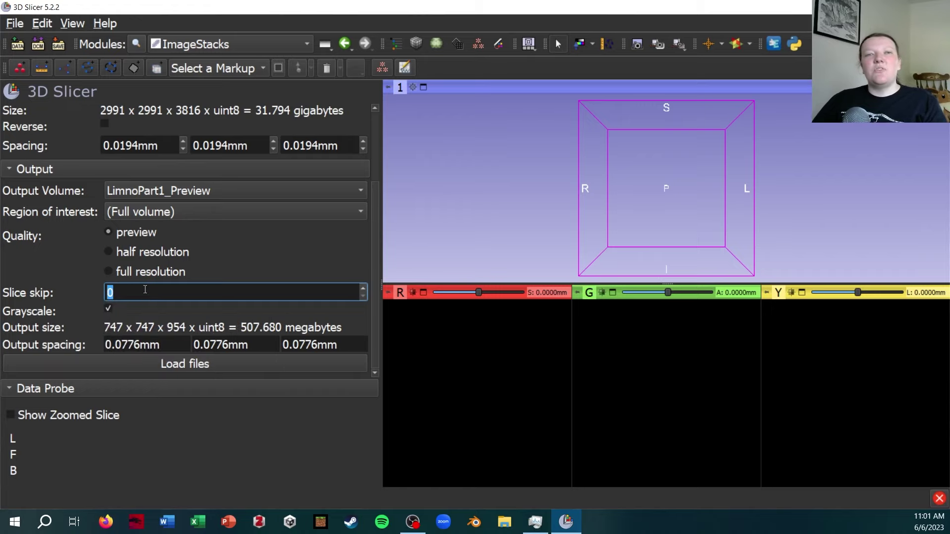
{"action": "type", "text": "1"}
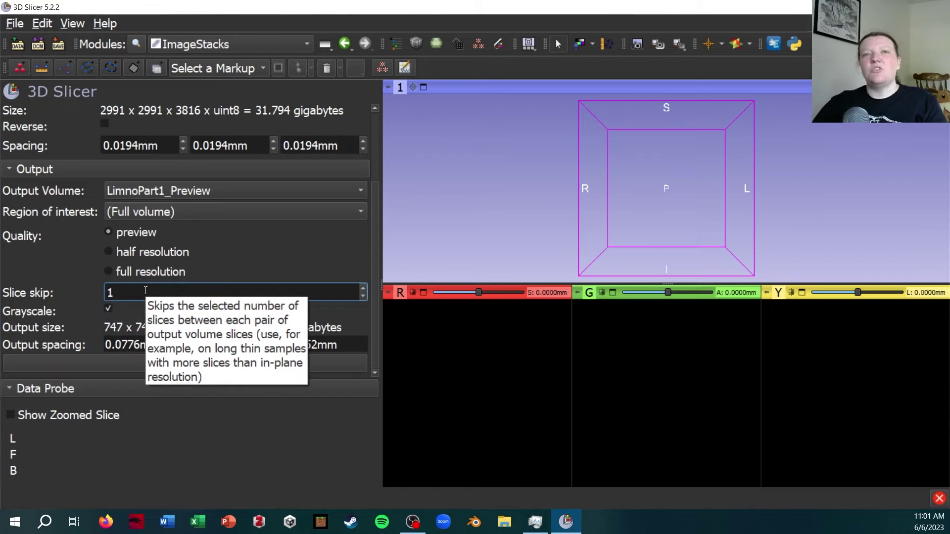
Set the slice skip to 0 and load the image files into the preview volume.
{"action": "key", "text": "BackSpace"}
{"action": "left_click", "coordinate": [321, 252]}
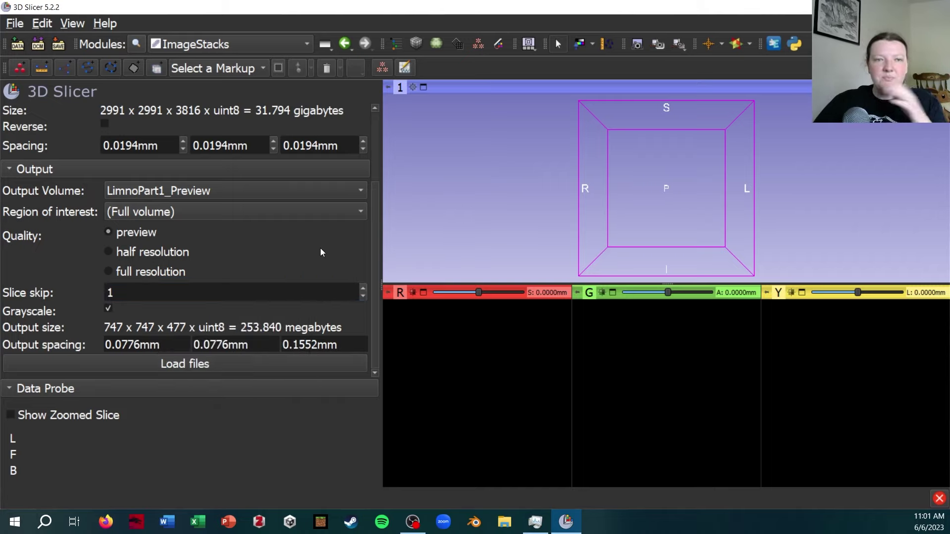
{"action": "double_click", "coordinate": [106, 297]}
{"action": "type", "text": "0"}
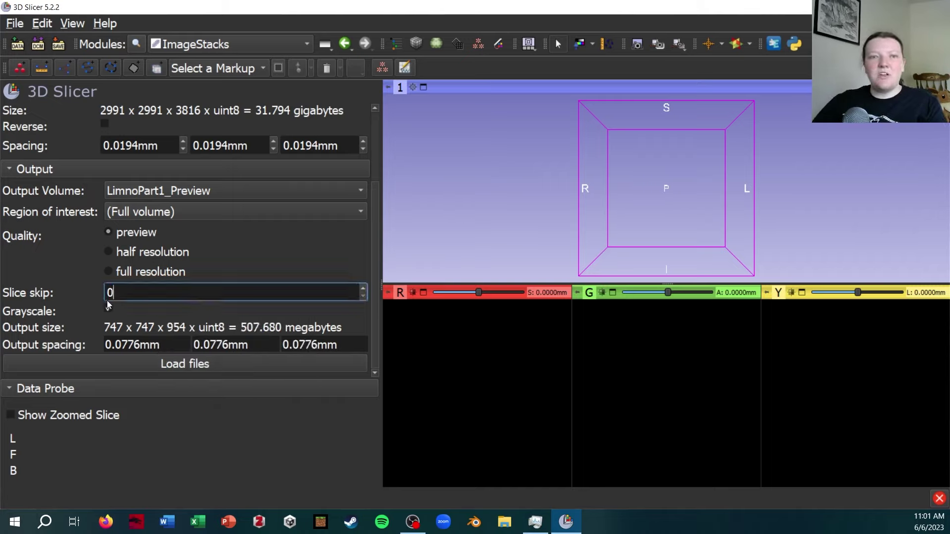
{"action": "left_click", "coordinate": [77, 256]}
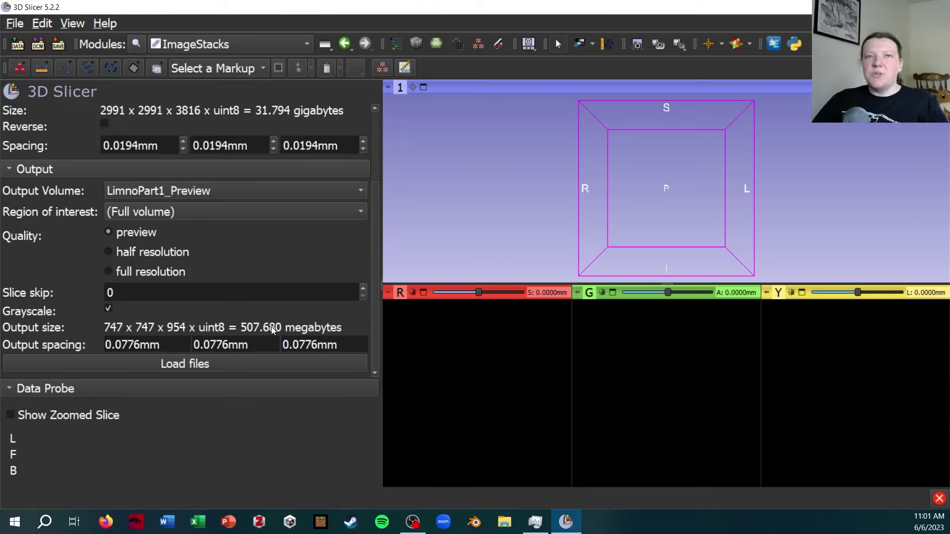
{"action": "left_click", "coordinate": [238, 292]}
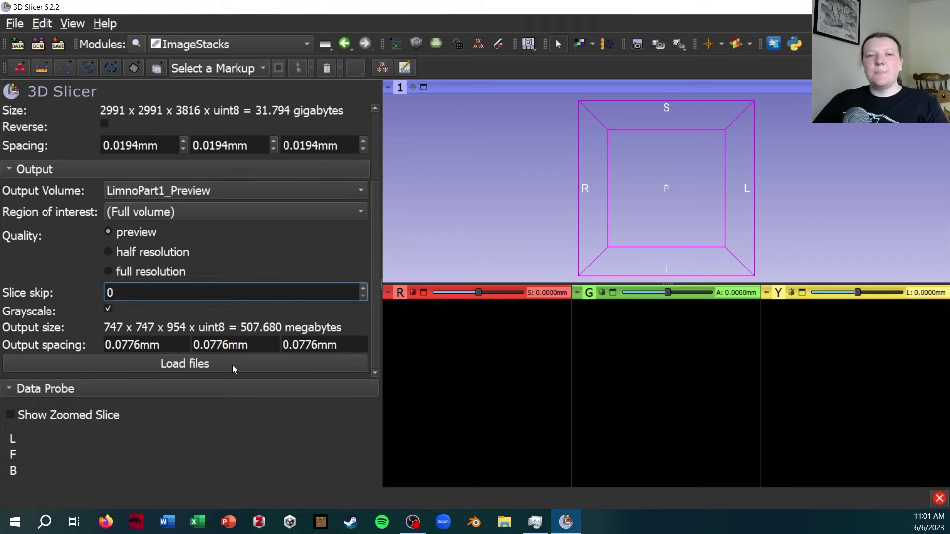
{"action": "left_click", "coordinate": [233, 368]}
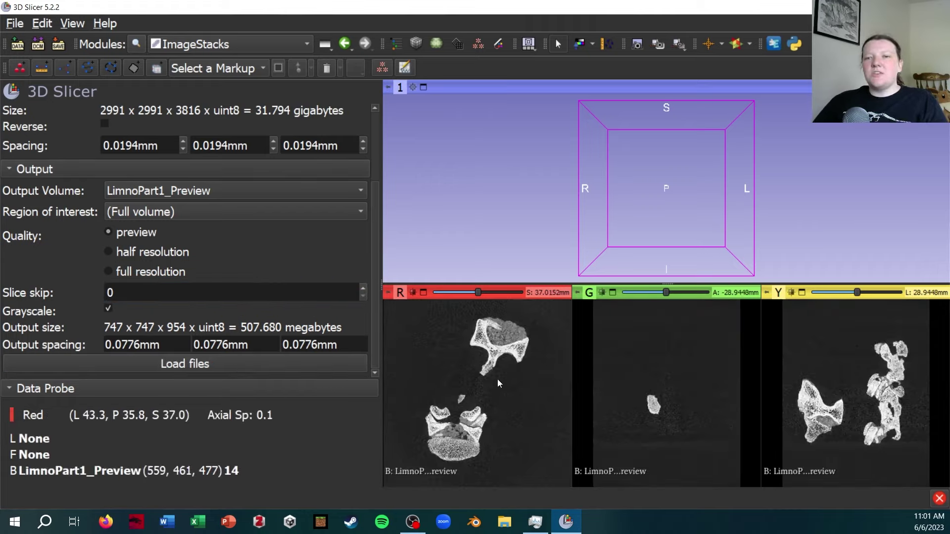
Switch to a four-up view layout and examine the vertebrae in the axial slices of the preview volume.
{"action": "scroll", "coordinate": [496, 377], "scroll_direction": "up", "scroll_amount": 11}
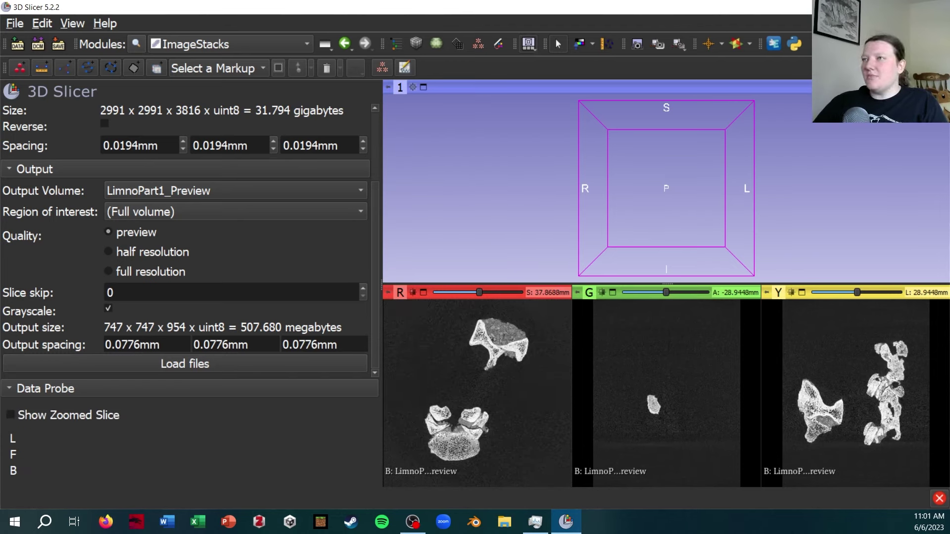
{"action": "left_click", "coordinate": [528, 44]}
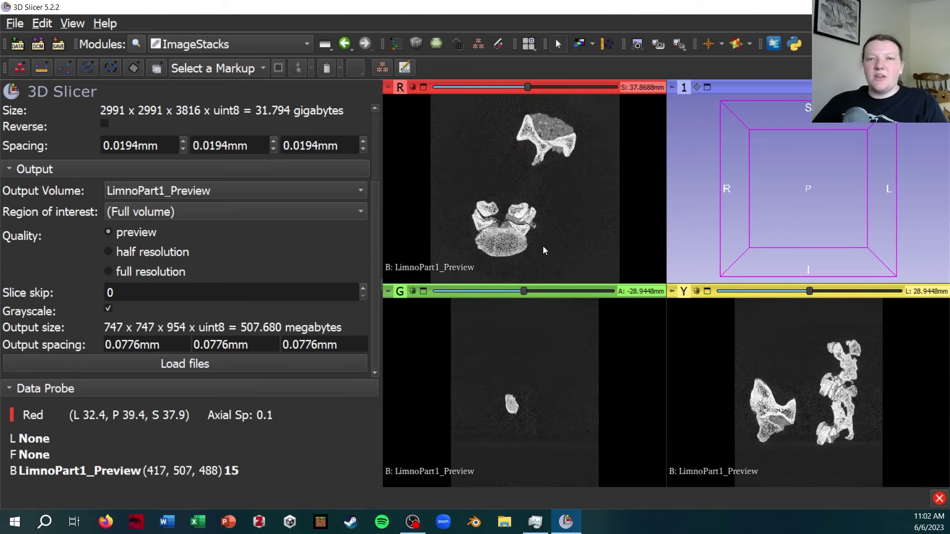
{"action": "scroll", "coordinate": [515, 178], "scroll_direction": "up", "scroll_amount": 4}
{"action": "right_click_drag", "start_coordinate": [489, 165], "coordinate": [512, 223]}
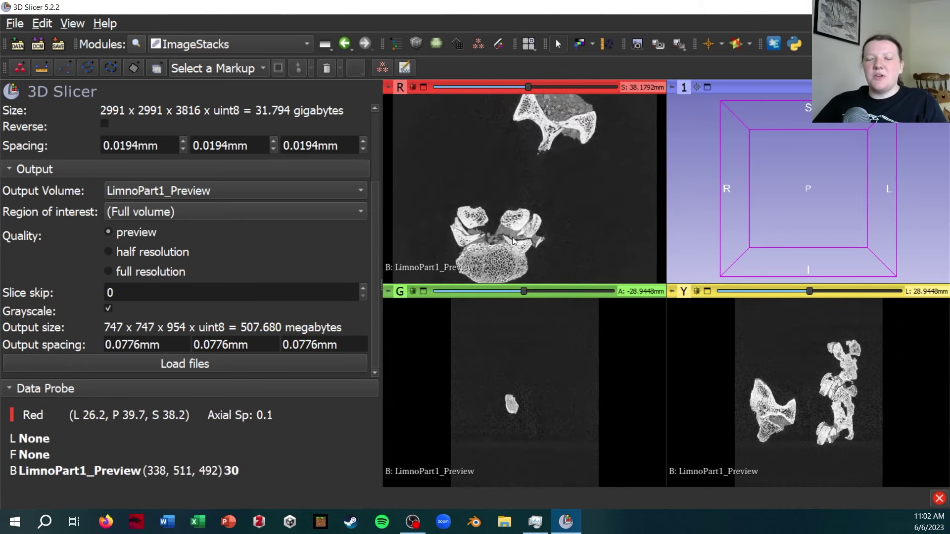
{"action": "middle_click_drag", "start_coordinate": [513, 237], "coordinate": [522, 192]}
{"action": "right_click_drag", "start_coordinate": [504, 162], "coordinate": [523, 202]}
{"action": "scroll", "coordinate": [536, 197], "scroll_direction": "down", "scroll_amount": 3}
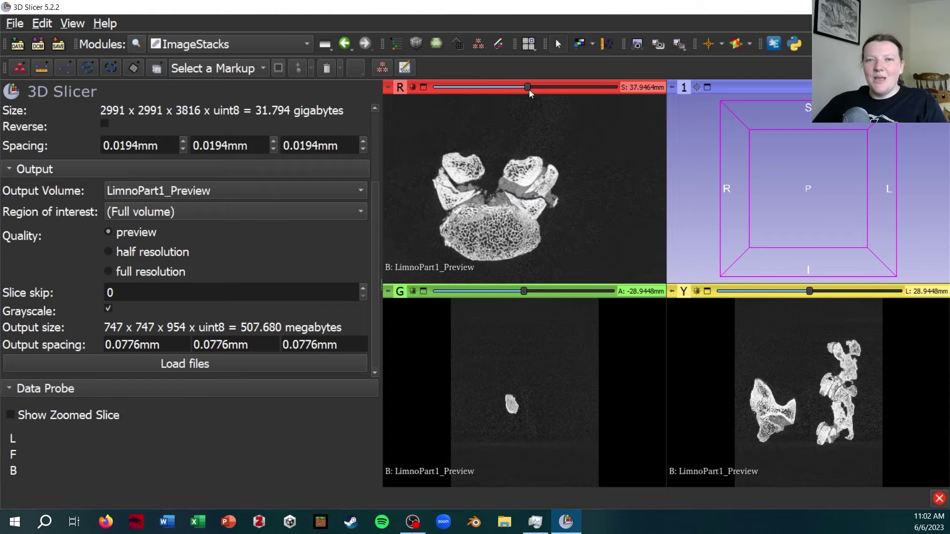
{"action": "left_click_drag", "start_coordinate": [529, 87], "coordinate": [508, 81]}
{"action": "scroll", "coordinate": [563, 218], "scroll_direction": "down", "scroll_amount": 8}
{"action": "scroll", "coordinate": [564, 218], "scroll_direction": "up", "scroll_amount": 7}
{"action": "right_click_drag", "start_coordinate": [586, 227], "coordinate": [456, 72]}
{"action": "left_click", "coordinate": [416, 211]}
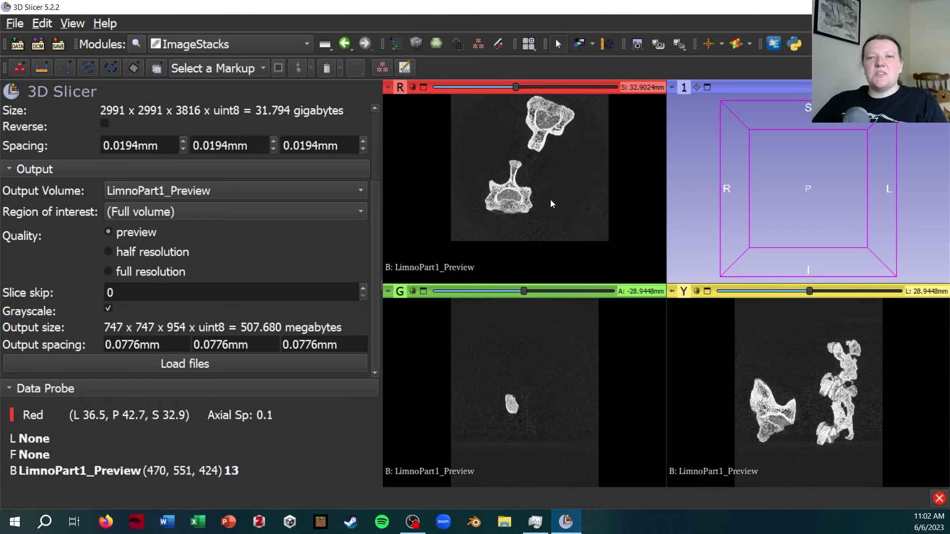
{"action": "middle_click_drag", "start_coordinate": [550, 200], "coordinate": [534, 218]}
Volume render LimnoPart1_Preview and raise the shift to isolate the bones from the background.
{"action": "left_click", "coordinate": [257, 50]}
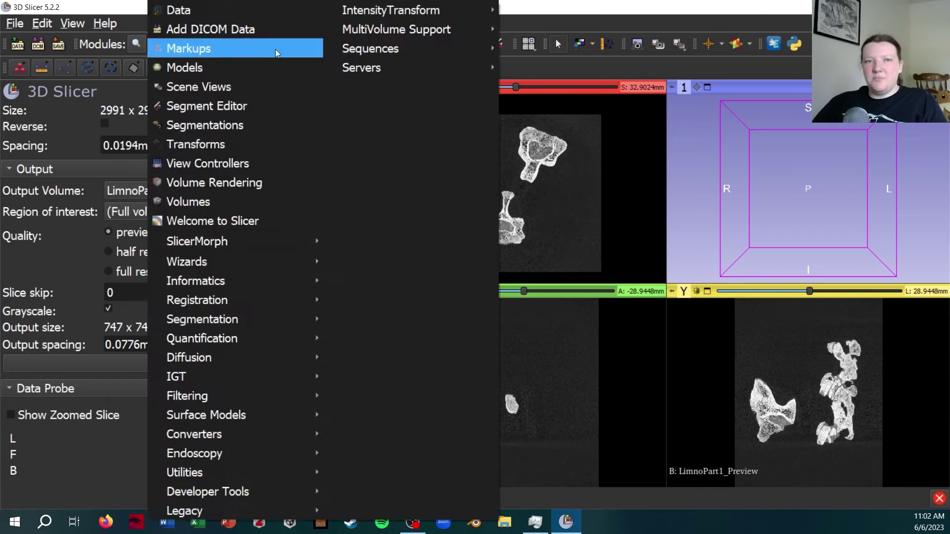
{"action": "left_click", "coordinate": [268, 183]}
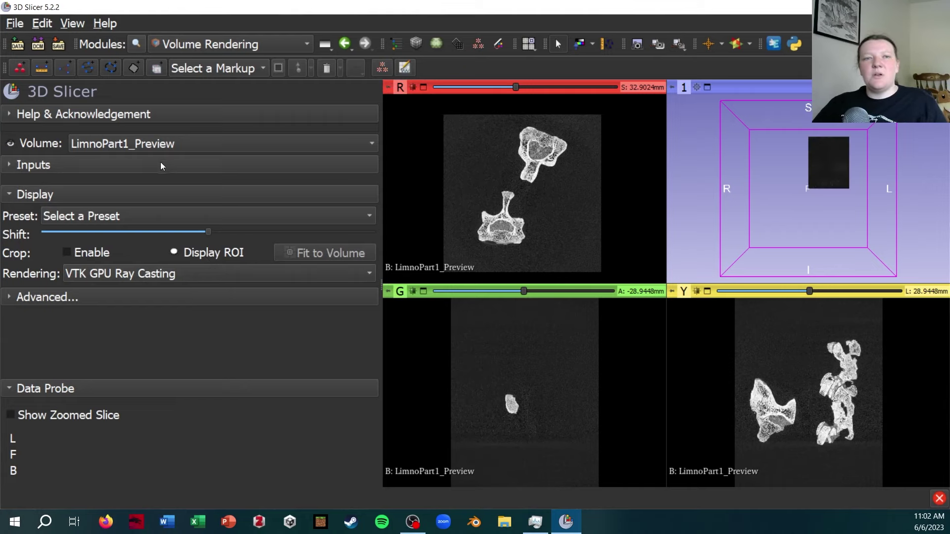
{"action": "left_click_drag", "start_coordinate": [207, 233], "coordinate": [216, 232]}
Center and maximize the 3D view, and inspect the rendered vertebrae from several angles.
{"action": "left_click", "coordinate": [698, 87]}
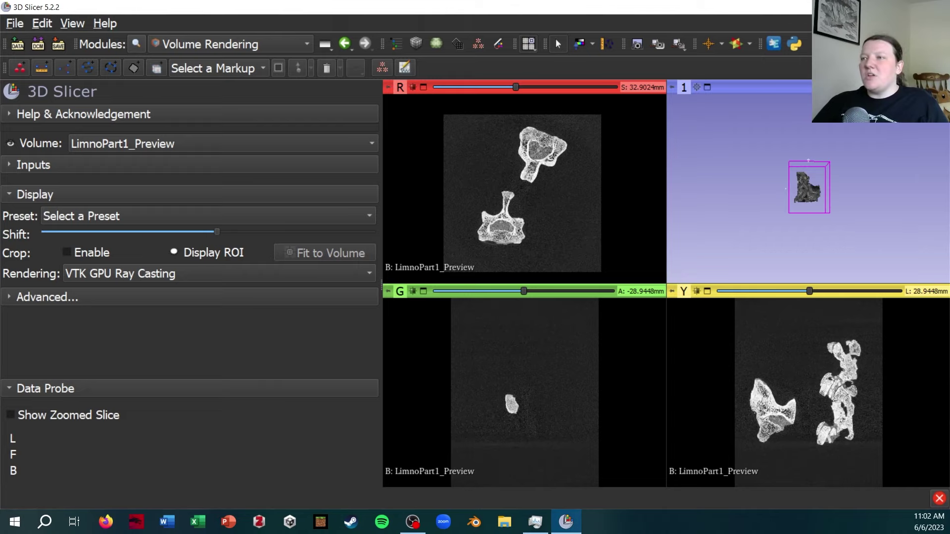
{"action": "left_click", "coordinate": [708, 87]}
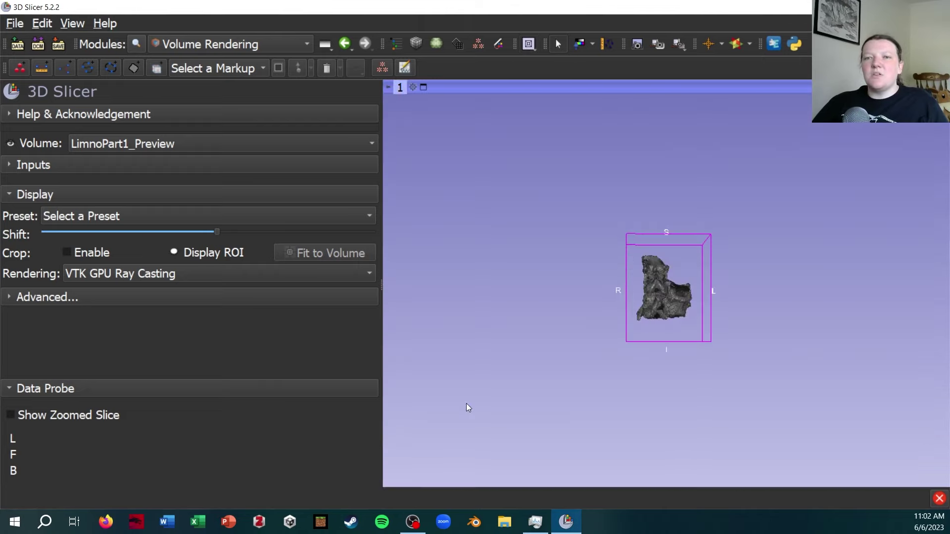
{"action": "scroll", "coordinate": [665, 376], "scroll_direction": "up", "scroll_amount": 5}
{"action": "left_click_drag", "start_coordinate": [578, 379], "coordinate": [659, 341]}
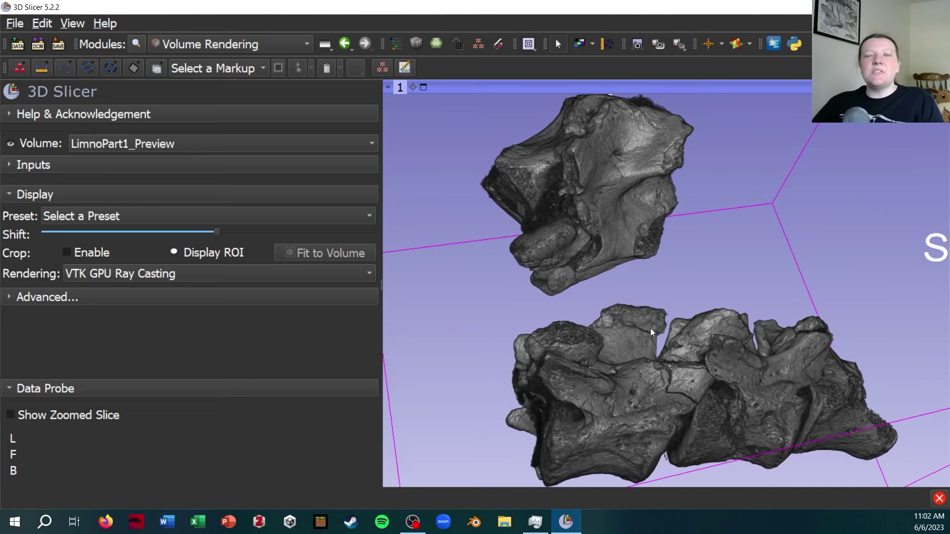
{"action": "left_click_drag", "start_coordinate": [589, 310], "coordinate": [590, 279]}
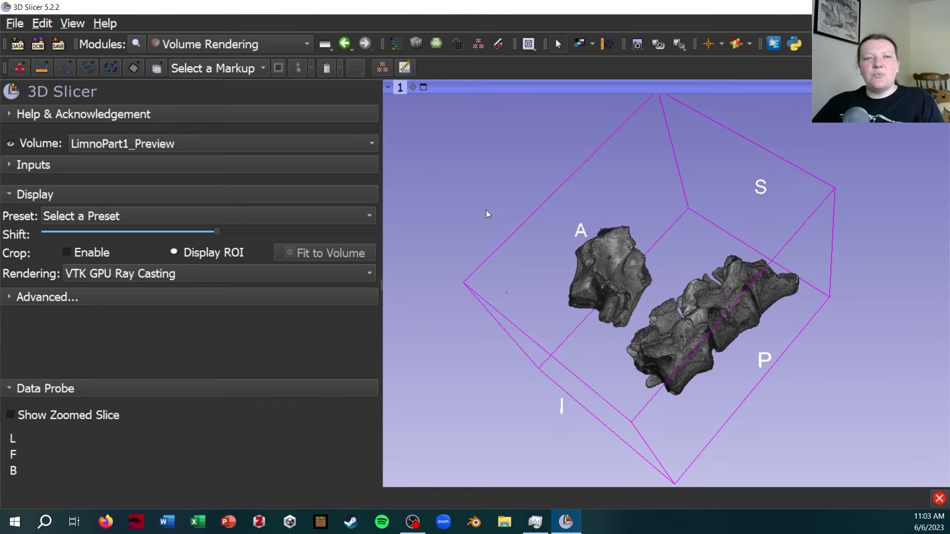
Display the cropping ROI on the rendering and pull its anterior face back to keep only the posterior row of vertebrae.
{"action": "left_click", "coordinate": [175, 254]}
{"action": "left_click_drag", "start_coordinate": [483, 135], "coordinate": [750, 234]}
{"action": "left_click_drag", "start_coordinate": [520, 398], "coordinate": [684, 289]}
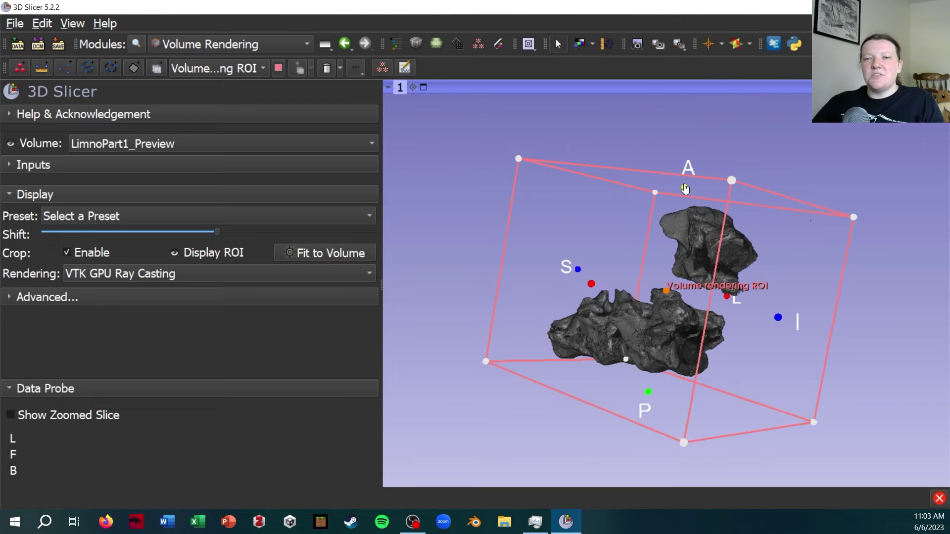
{"action": "left_click_drag", "start_coordinate": [685, 188], "coordinate": [667, 281]}
{"action": "left_click_drag", "start_coordinate": [666, 346], "coordinate": [751, 365]}
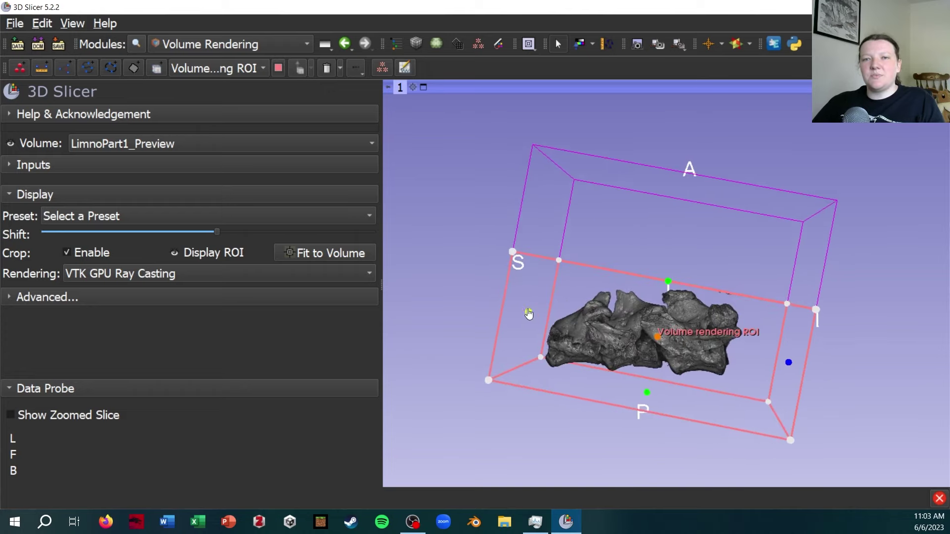
Pull the ROI's superior, inferior and posterior faces in around the vertebra at the inferior end of the row.
{"action": "left_click_drag", "start_coordinate": [529, 313], "coordinate": [632, 332]}
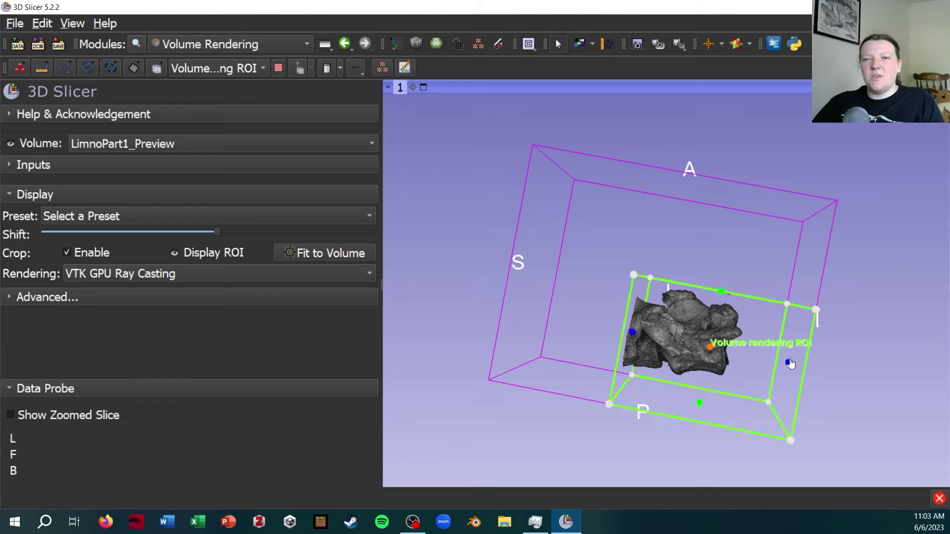
{"action": "left_click_drag", "start_coordinate": [789, 363], "coordinate": [749, 358]}
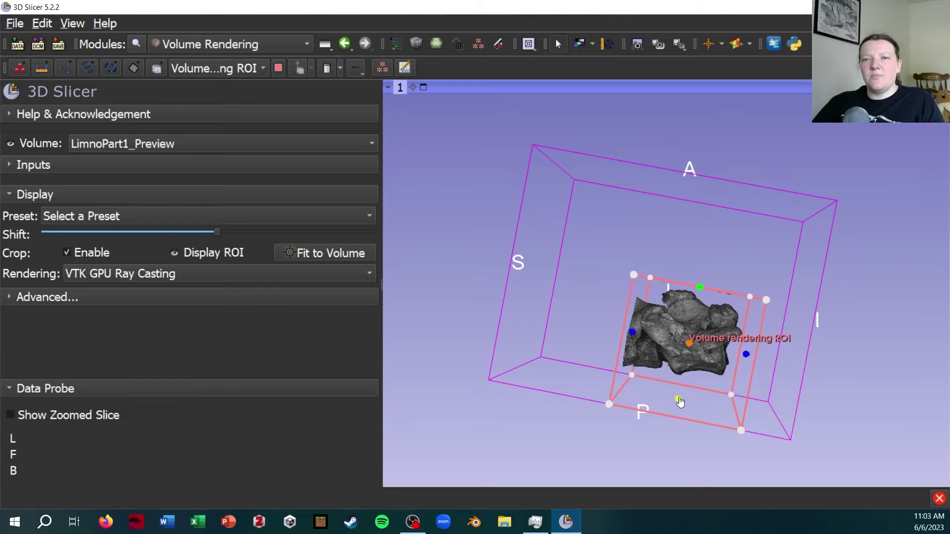
{"action": "left_click_drag", "start_coordinate": [680, 399], "coordinate": [687, 383]}
Tighten the ROI's right and left faces around the vertebra and check the crop box from several sides.
{"action": "left_click_drag", "start_coordinate": [792, 347], "coordinate": [578, 322]}
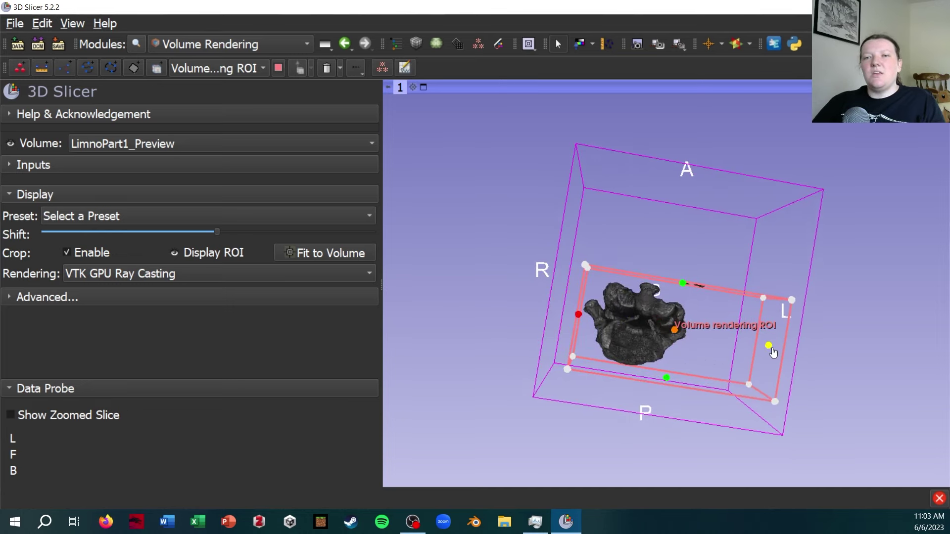
{"action": "left_click_drag", "start_coordinate": [768, 345], "coordinate": [697, 343]}
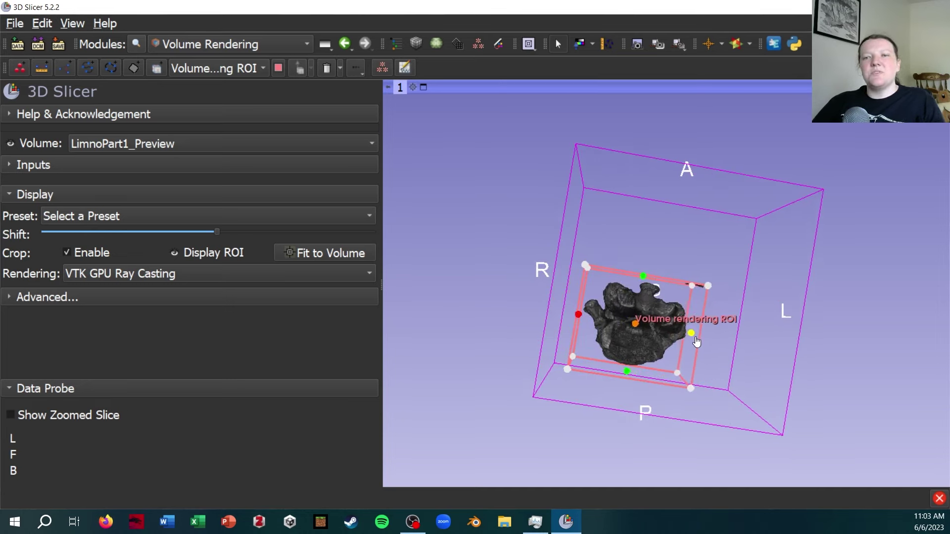
{"action": "left_click_drag", "start_coordinate": [757, 360], "coordinate": [753, 337]}
{"action": "scroll", "coordinate": [652, 328], "scroll_direction": "up", "scroll_amount": 5}
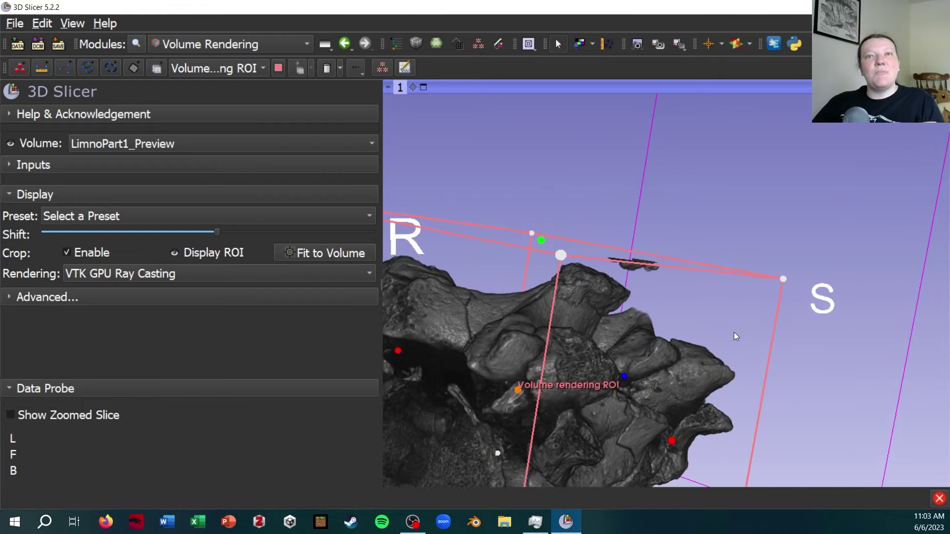
{"action": "scroll", "coordinate": [734, 337], "scroll_direction": "down", "scroll_amount": 5}
{"action": "scroll", "coordinate": [699, 330], "scroll_direction": "up", "scroll_amount": 6}
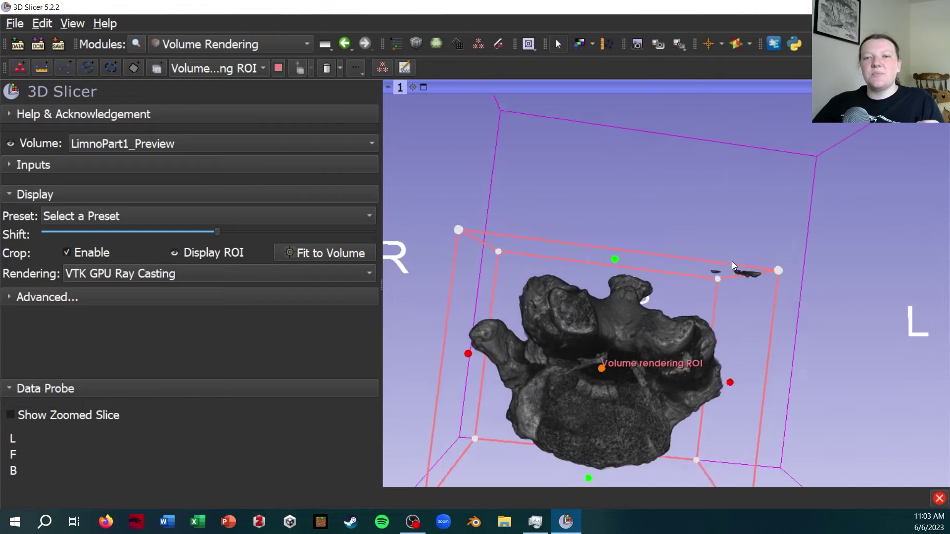
{"action": "left_click_drag", "start_coordinate": [728, 271], "coordinate": [750, 449]}
{"action": "left_click_drag", "start_coordinate": [741, 270], "coordinate": [526, 428]}
{"action": "left_click_drag", "start_coordinate": [609, 200], "coordinate": [593, 199]}
{"action": "left_click_drag", "start_coordinate": [659, 387], "coordinate": [592, 365]}
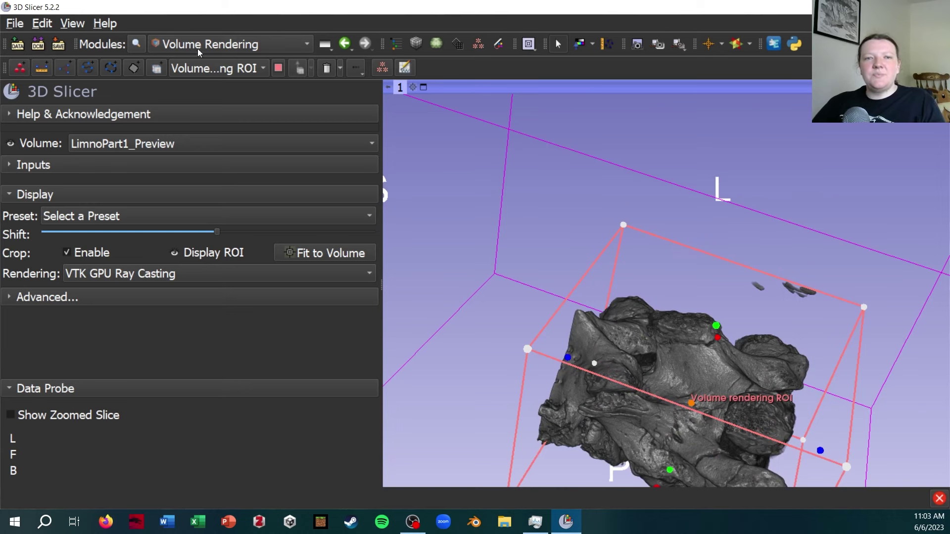
Return to the ImageStacks module and check the filename pattern and input spacing.
{"action": "left_click", "coordinate": [242, 43]}
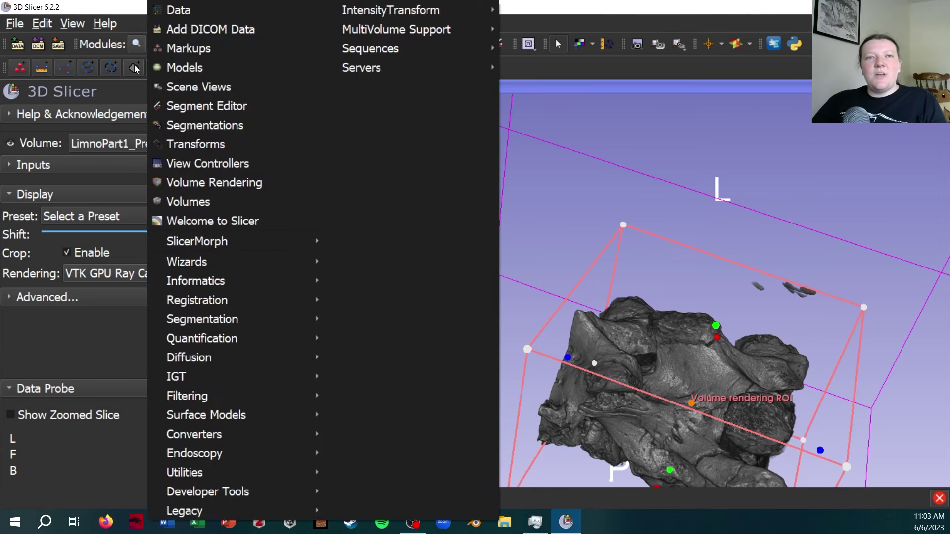
{"action": "left_click", "coordinate": [136, 44]}
{"action": "left_click", "coordinate": [465, 379]}
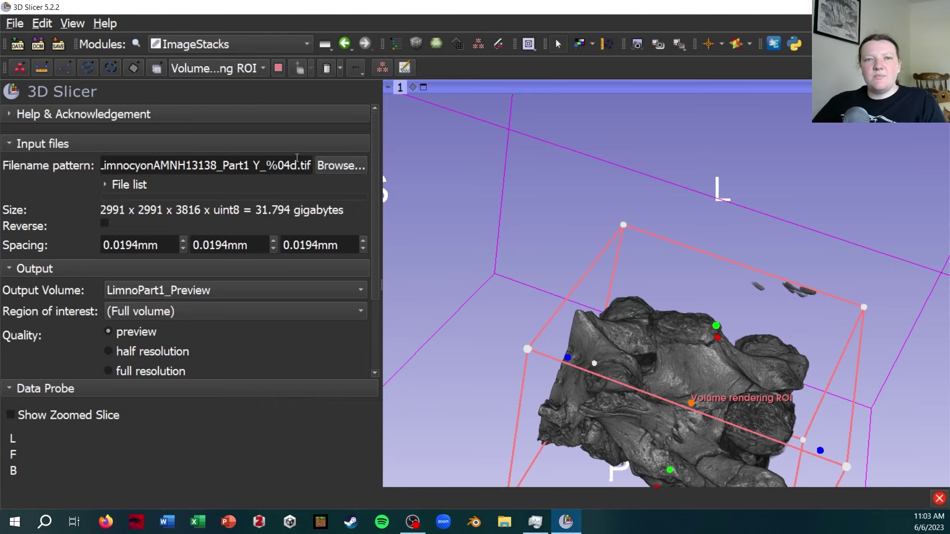
{"action": "scroll", "coordinate": [297, 158], "scroll_direction": "down", "scroll_amount": 4}
{"action": "scroll", "coordinate": [295, 161], "scroll_direction": "up", "scroll_amount": 4}
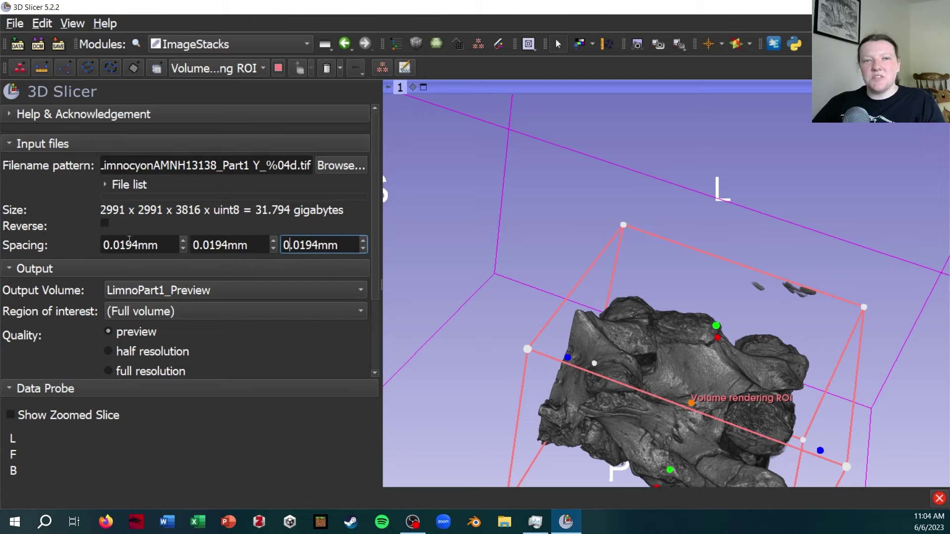
{"action": "scroll", "coordinate": [198, 213], "scroll_direction": "down", "scroll_amount": 3}
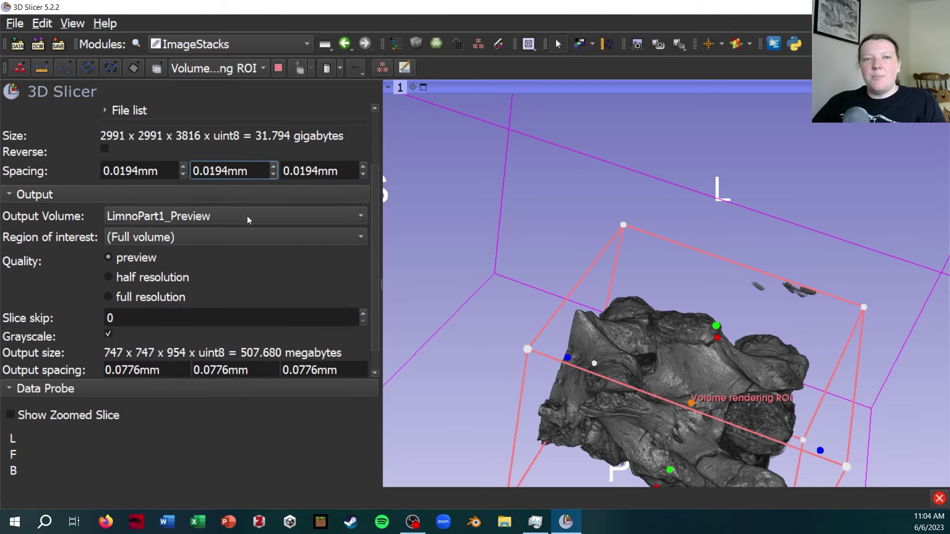
Create a new output volume named LimnoPart1_L1.
{"action": "left_click", "coordinate": [248, 216]}
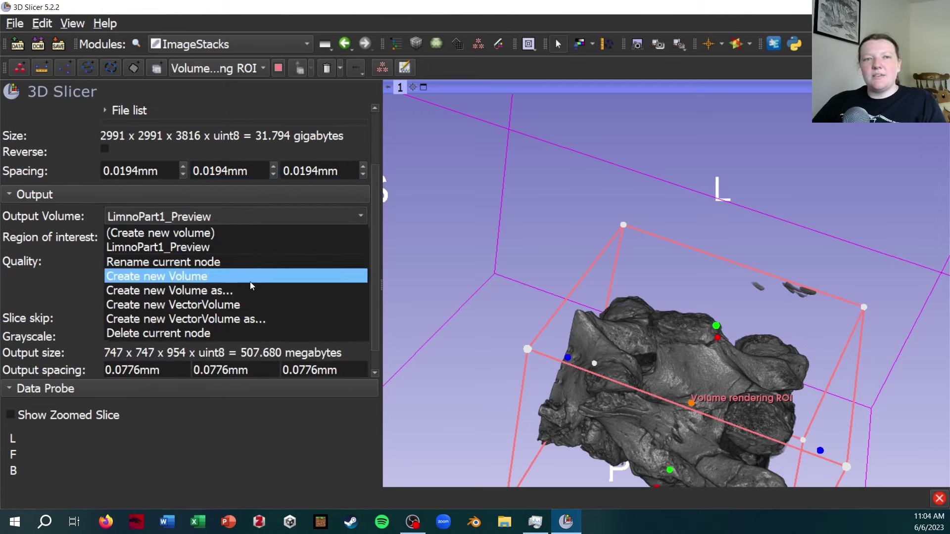
{"action": "left_click", "coordinate": [221, 292]}
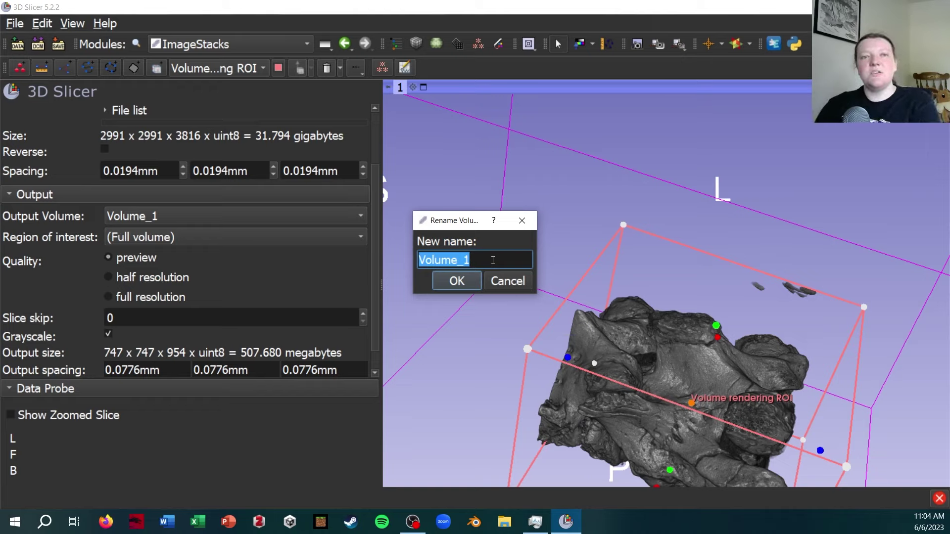
{"action": "type", "text": "LimnoPart1_L1"}
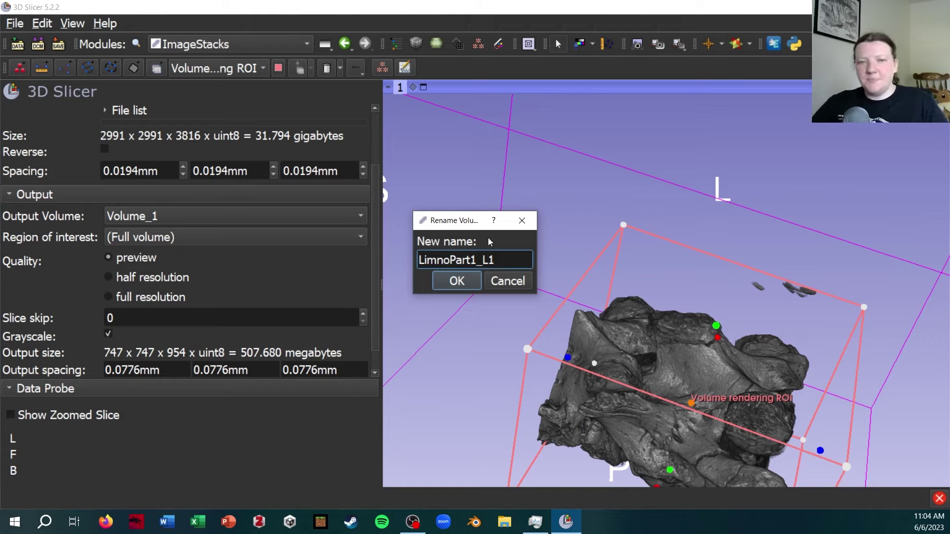
{"action": "left_click", "coordinate": [468, 284]}
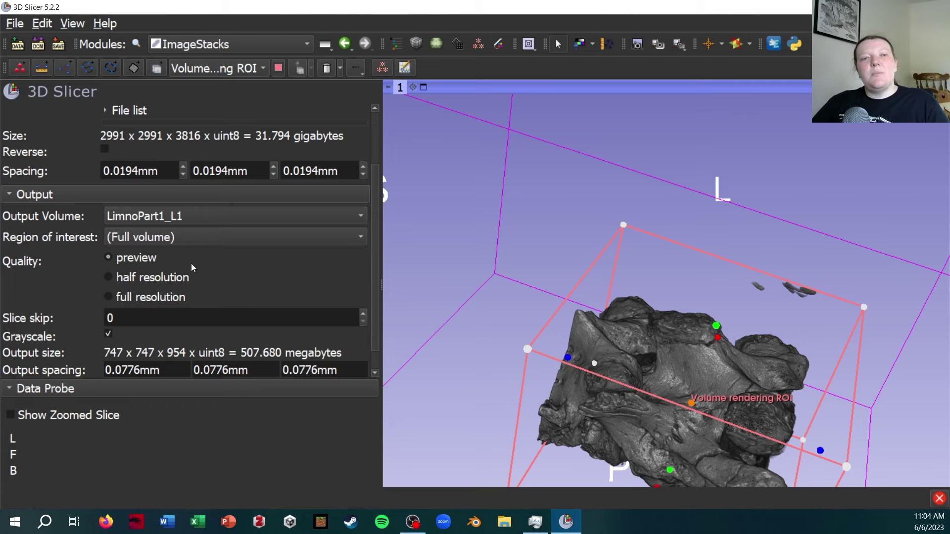
Load the slice stack into LimnoPart1_L1 at full resolution, restricted to the Volume rendering ROI with a slice skip of 0.
{"action": "left_click", "coordinate": [137, 298]}
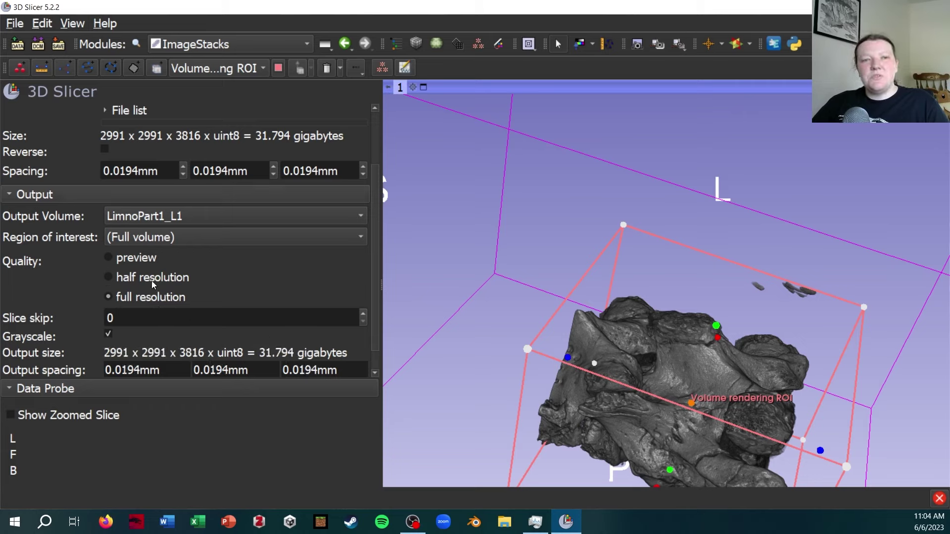
{"action": "left_click", "coordinate": [169, 240]}
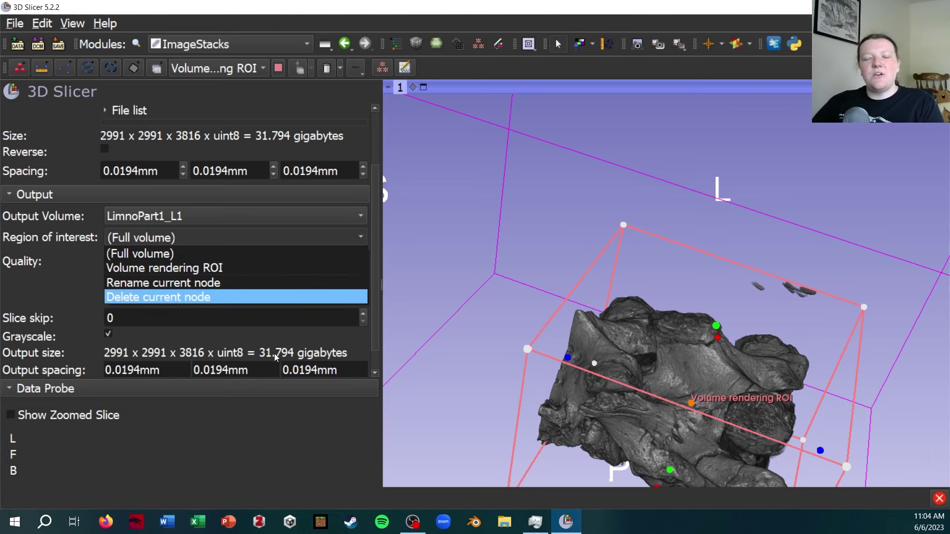
{"action": "left_click", "coordinate": [241, 276]}
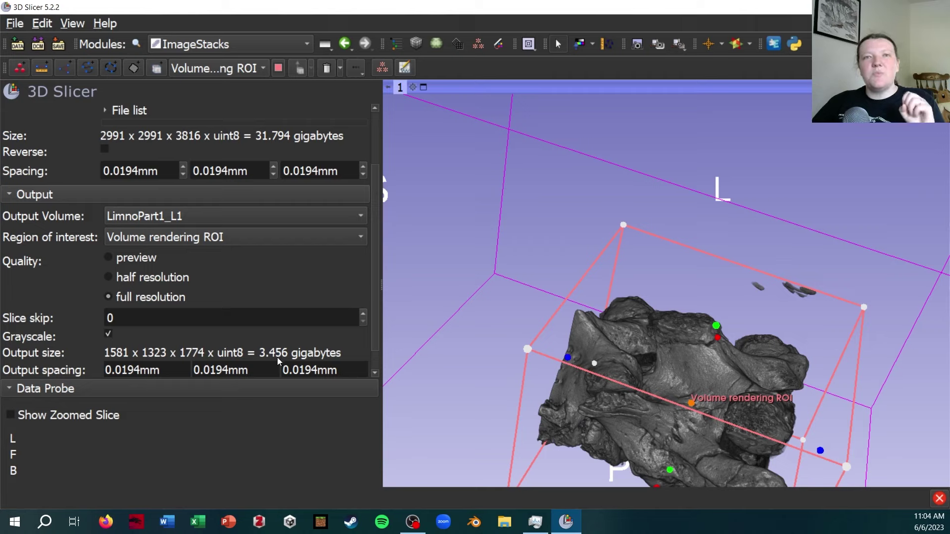
{"action": "scroll", "coordinate": [276, 300], "scroll_direction": "down", "scroll_amount": 1}
{"action": "left_click", "coordinate": [277, 297]}
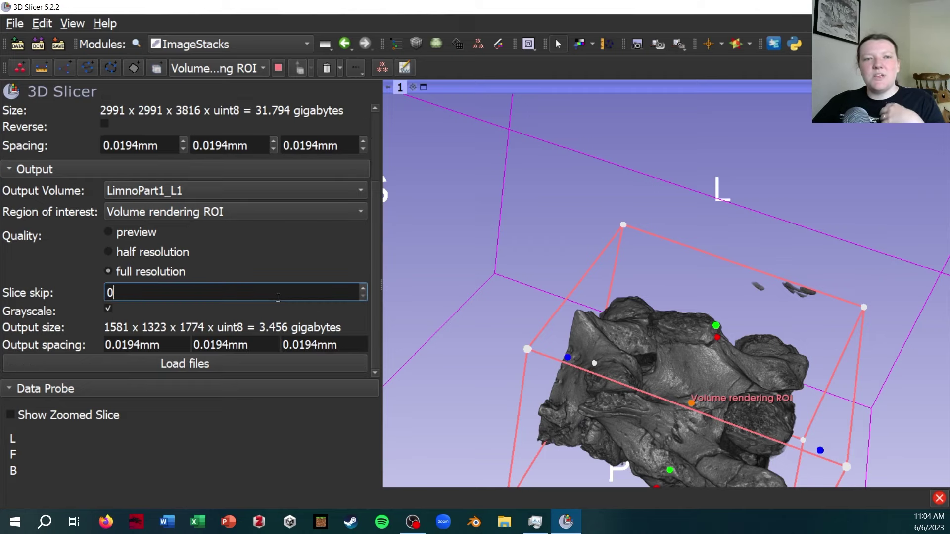
{"action": "left_click", "coordinate": [210, 366]}
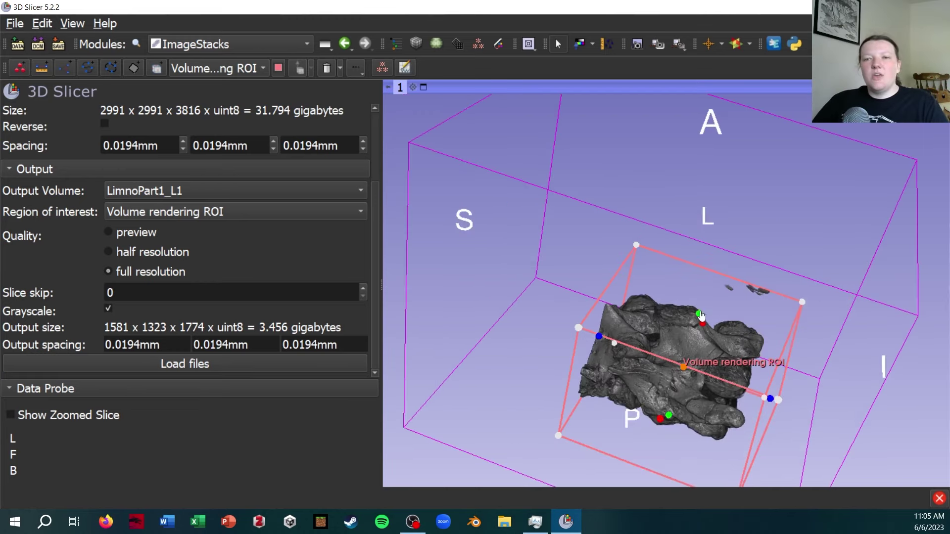
Switch to the Data module and hide the LimnoPart1_Preview volume.
{"action": "left_click_drag", "start_coordinate": [806, 400], "coordinate": [755, 361]}
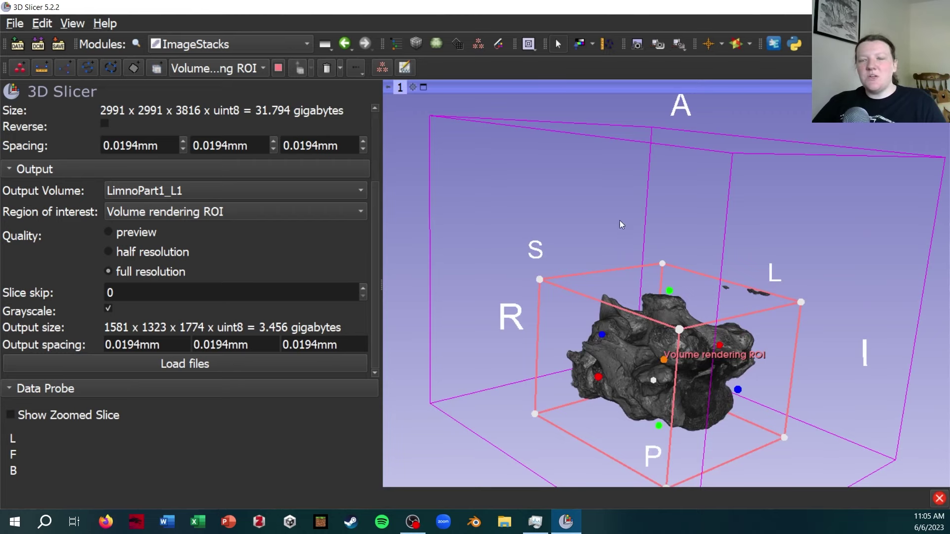
{"action": "left_click", "coordinate": [241, 38]}
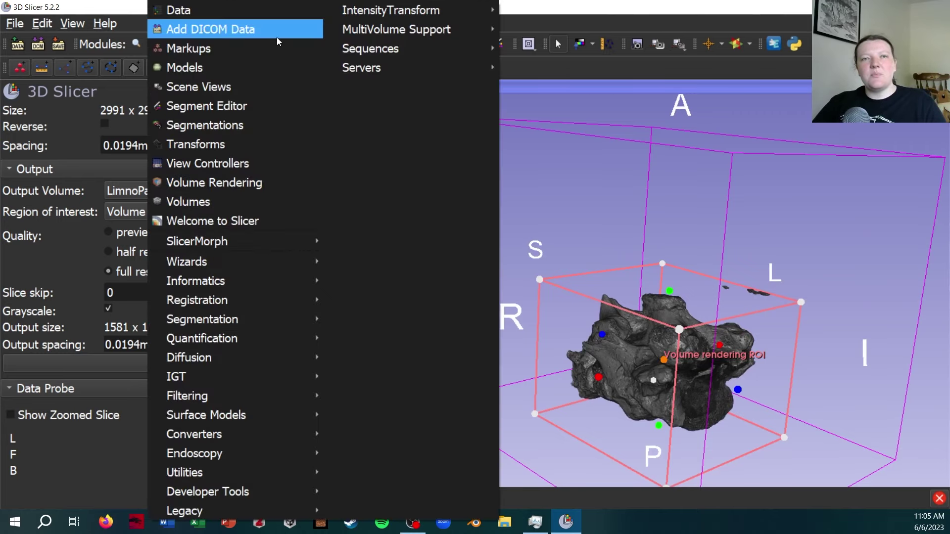
{"action": "left_click", "coordinate": [269, 15]}
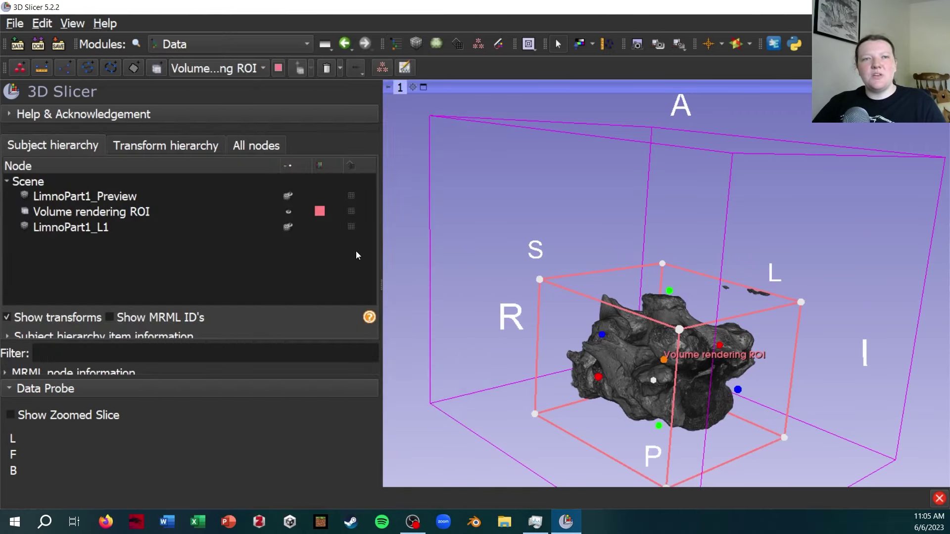
{"action": "left_click", "coordinate": [289, 195]}
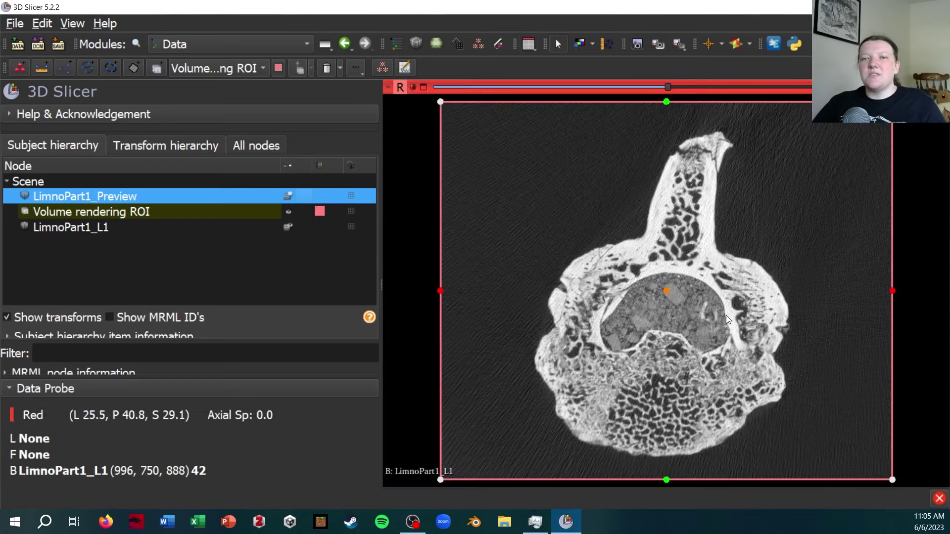
Examine the full-resolution LimnoPart1_L1 volume in the axial slice view, checking bone detail across several slices.
{"action": "scroll", "coordinate": [727, 314], "scroll_direction": "up", "scroll_amount": 2}
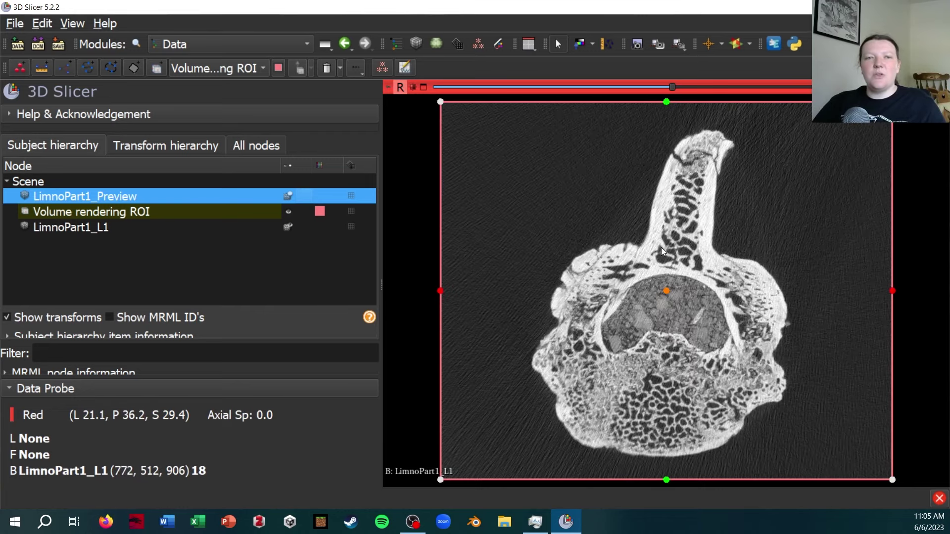
{"action": "scroll", "coordinate": [667, 229], "scroll_direction": "up", "scroll_amount": 6, "text": "ctrl"}
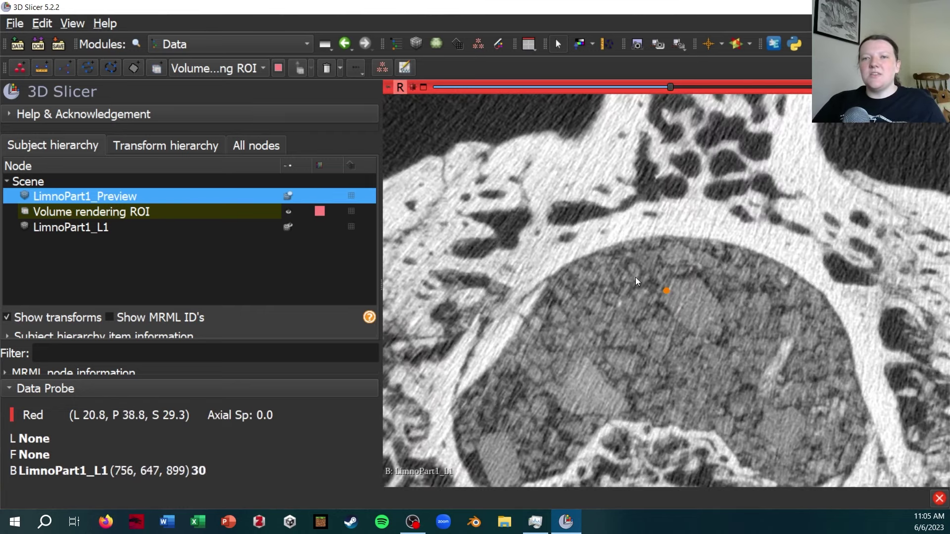
{"action": "scroll", "coordinate": [709, 341], "scroll_direction": "down", "scroll_amount": 5}
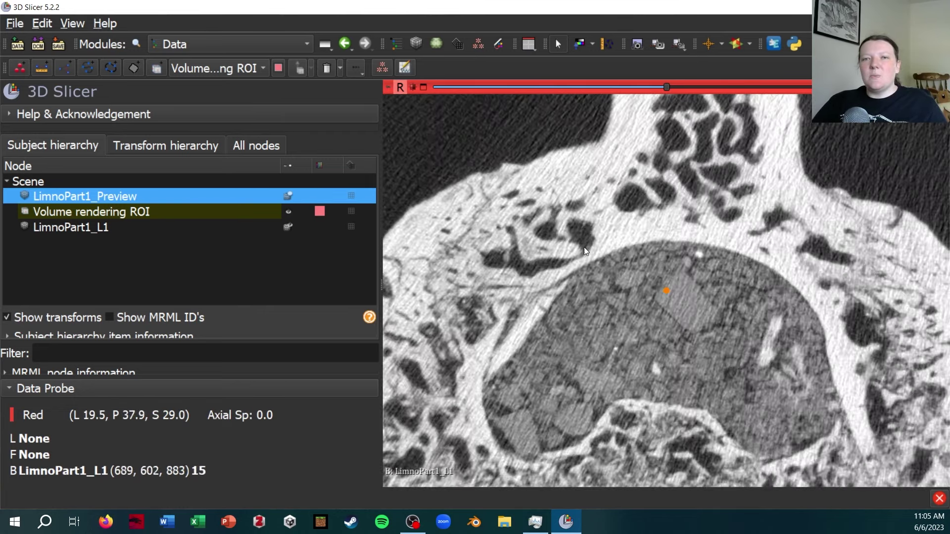
{"action": "scroll", "coordinate": [565, 240], "scroll_direction": "up", "scroll_amount": 3}
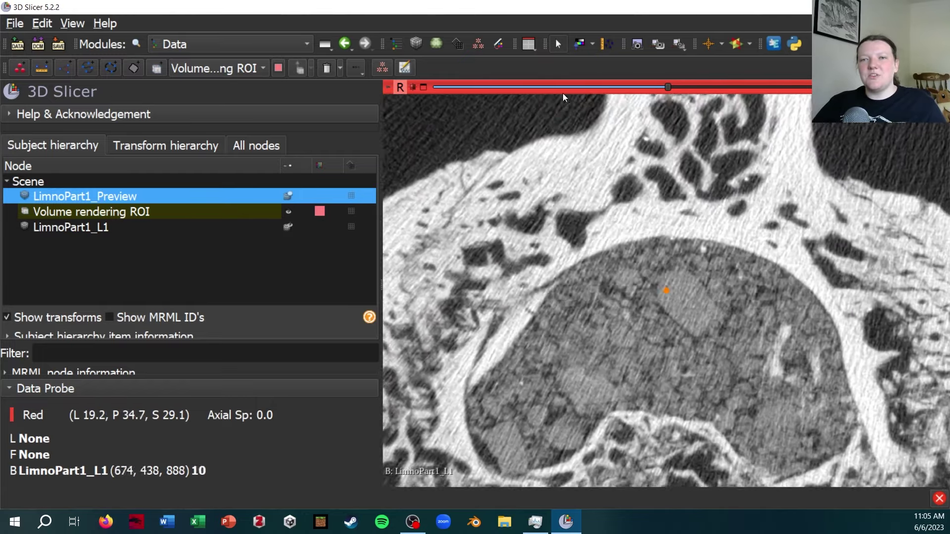
{"action": "right_click", "coordinate": [541, 69]}
{"action": "scroll", "coordinate": [601, 161], "scroll_direction": "down", "scroll_amount": 6, "text": "ctrl"}
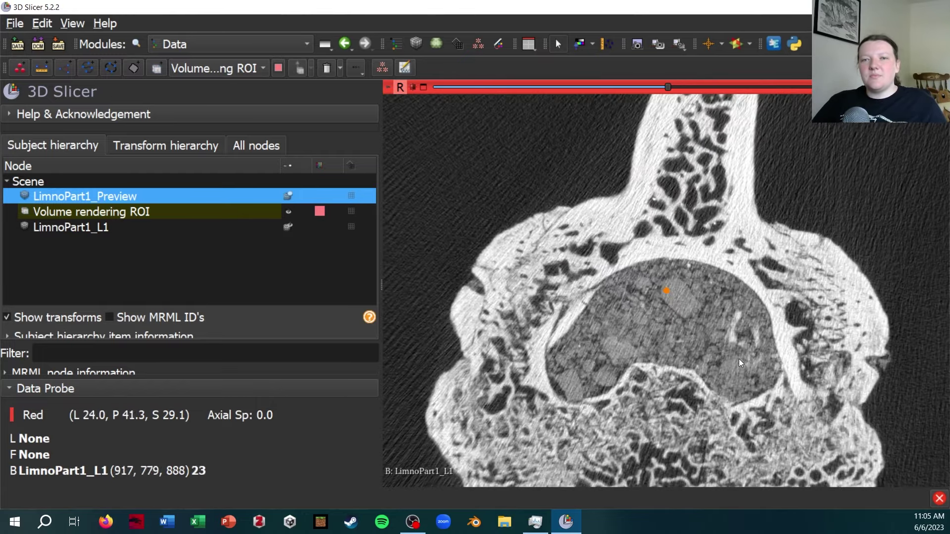
{"action": "scroll", "coordinate": [591, 133], "scroll_direction": "down", "scroll_amount": 2, "text": "ctrl"}
Switch to the Segmentations module, then deselect all files in the save list and mark LimnoPart1_Preview.nrrd for saving.
{"action": "left_click", "coordinate": [345, 44]}
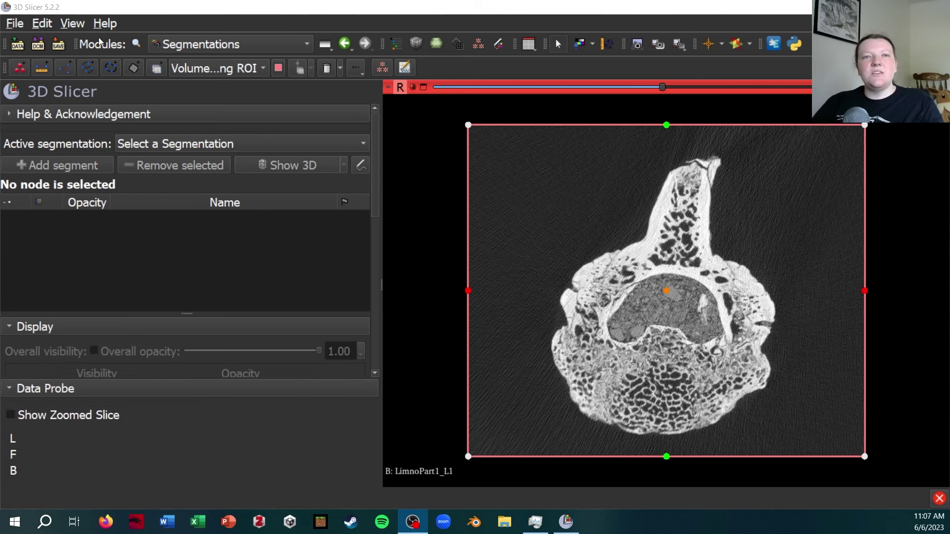
{"action": "left_click", "coordinate": [58, 44]}
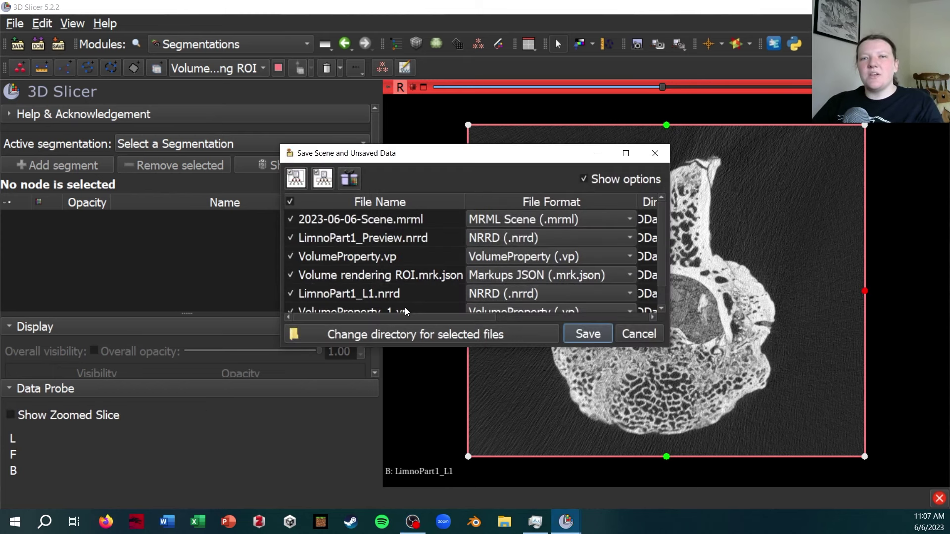
{"action": "left_click", "coordinate": [290, 202]}
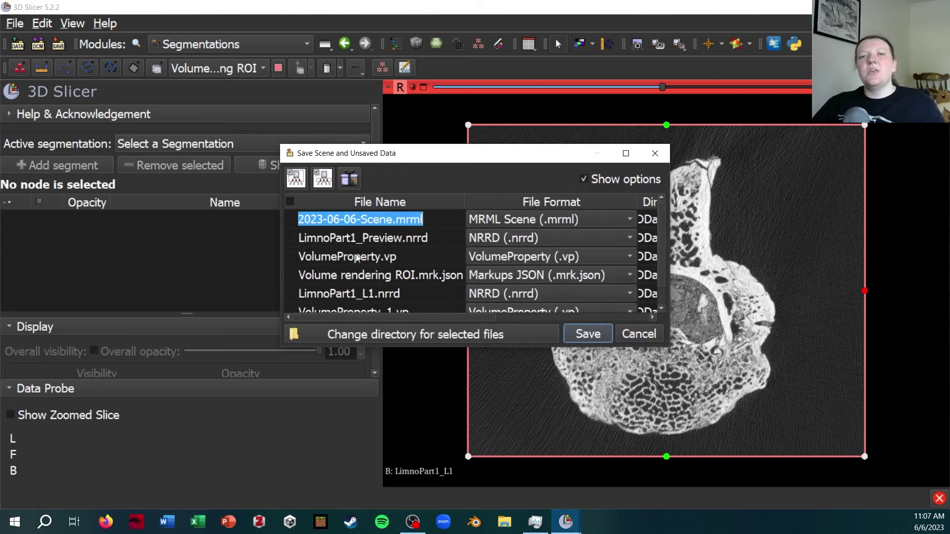
{"action": "left_click", "coordinate": [291, 238]}
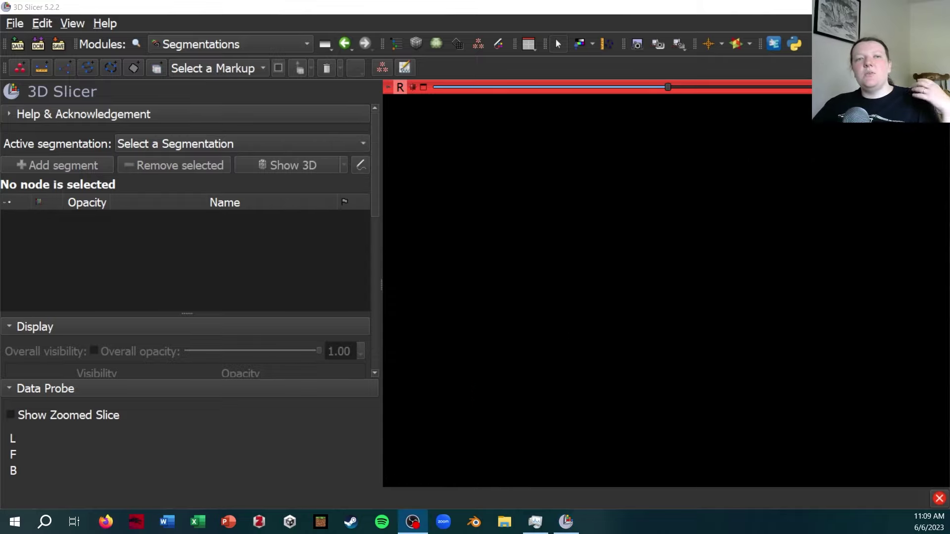
Close the current scene and load the saved LimnoPart1_L1.nrrd from the Desktop as a volume.
{"action": "left_click", "coordinate": [20, 28]}
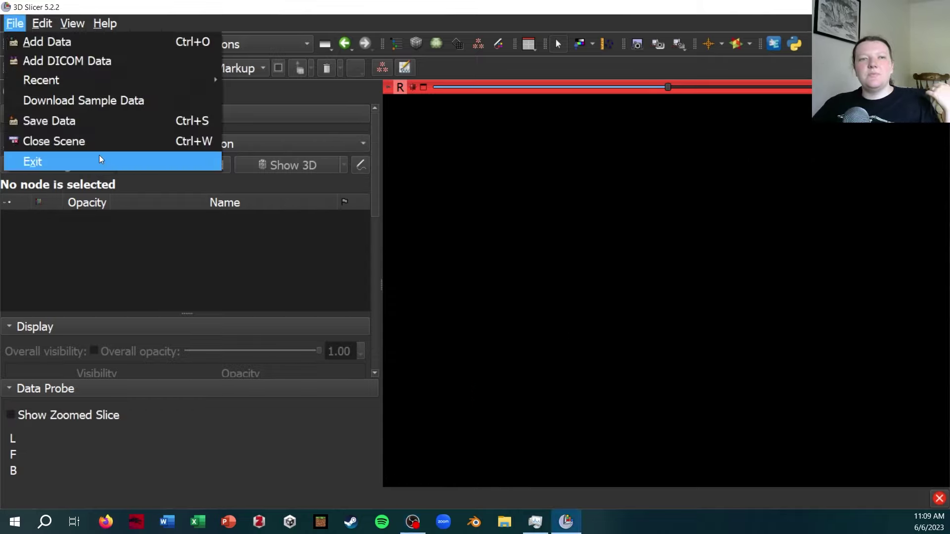
{"action": "left_click", "coordinate": [74, 138]}
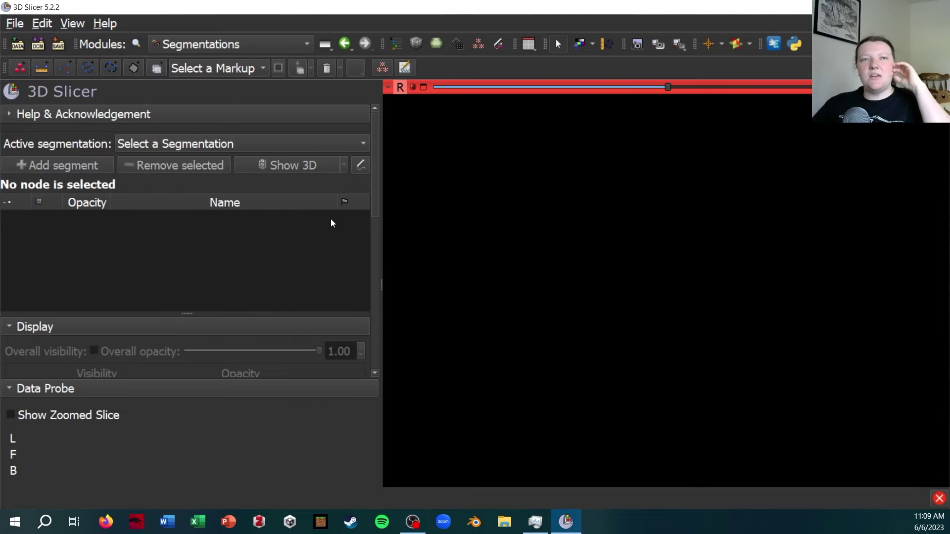
{"action": "left_click", "coordinate": [17, 45]}
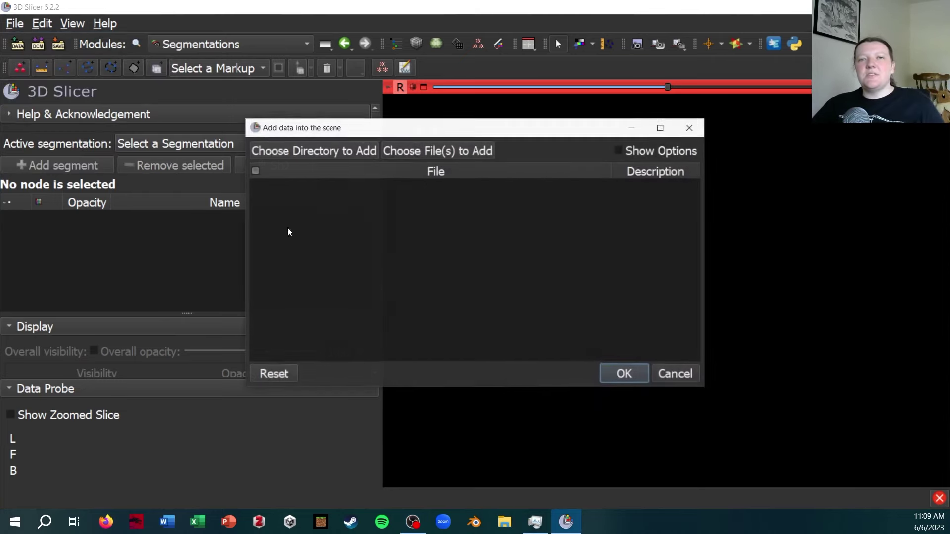
{"action": "left_click", "coordinate": [415, 151]}
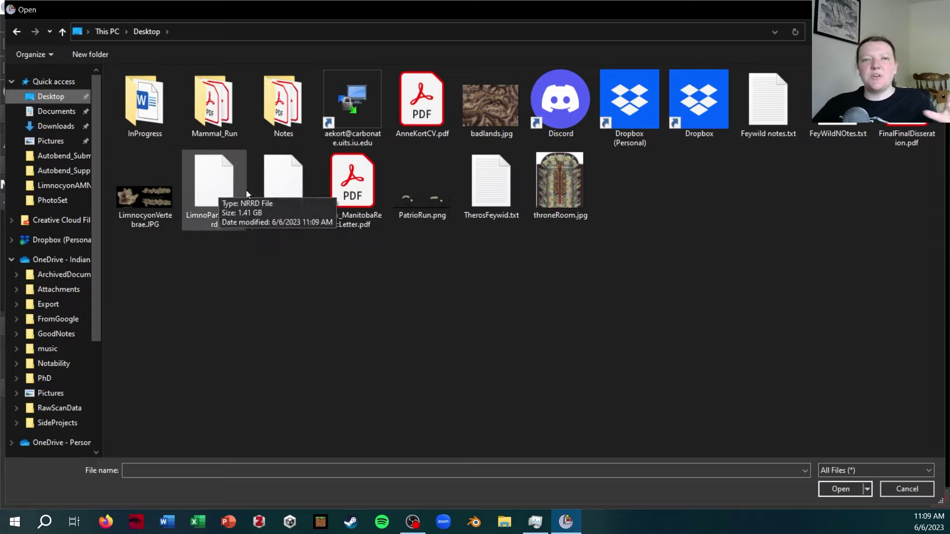
{"action": "double_click", "coordinate": [233, 195]}
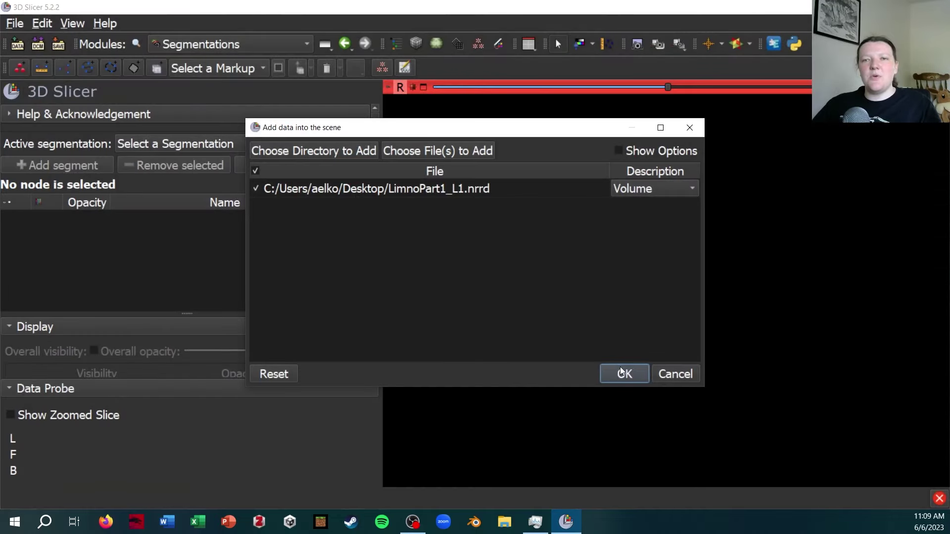
{"action": "left_click", "coordinate": [622, 371]}
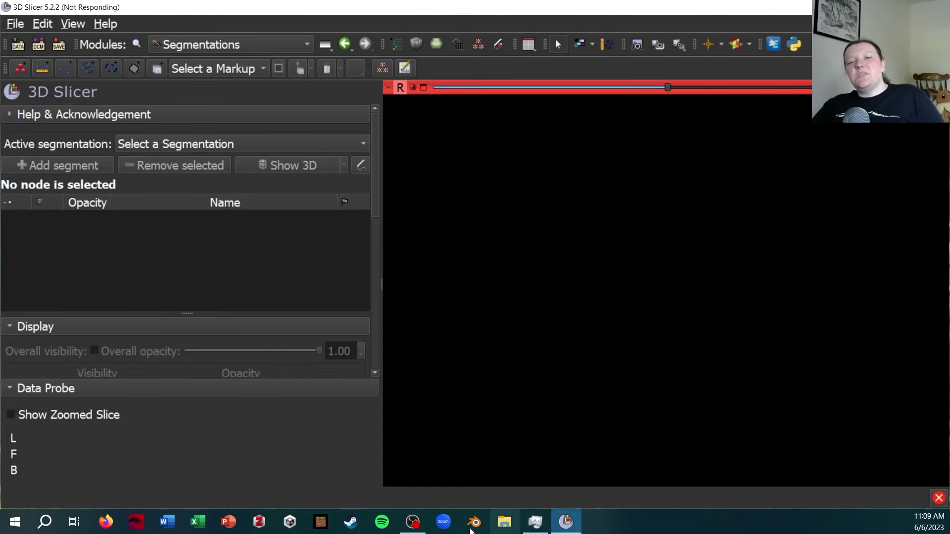
Switch to Task Manager and check the memory usage graph while the volume loads.
{"action": "left_click", "coordinate": [535, 522]}
{"action": "left_click", "coordinate": [298, 115]}
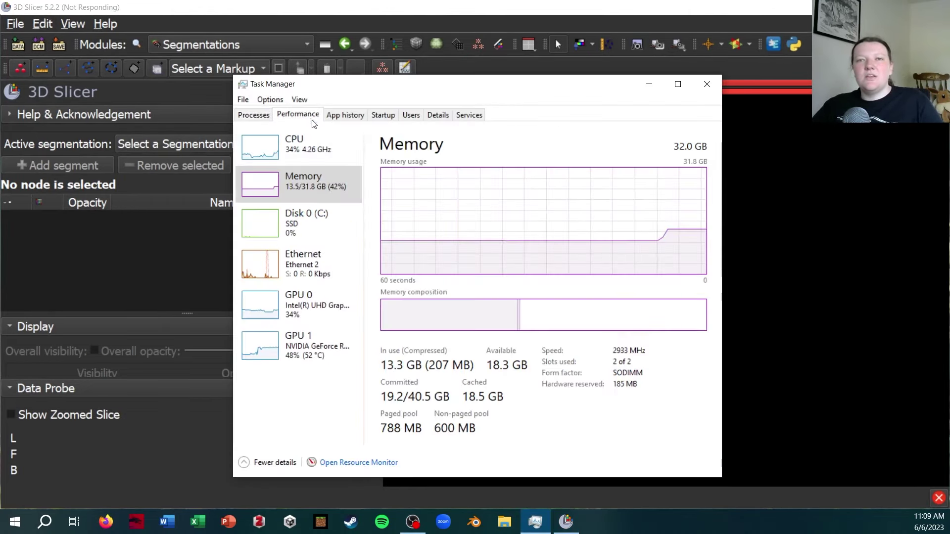